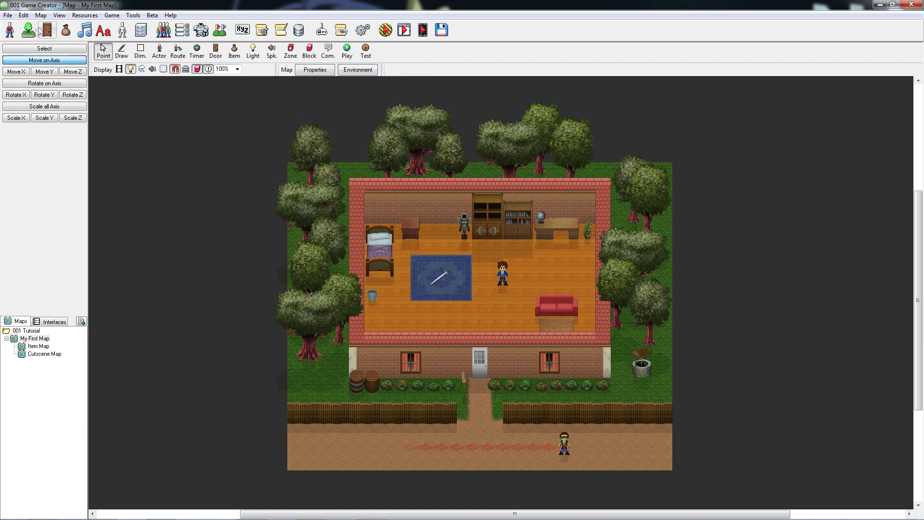
Create a new sprite from the Graphic actor template
left_click(11, 30)
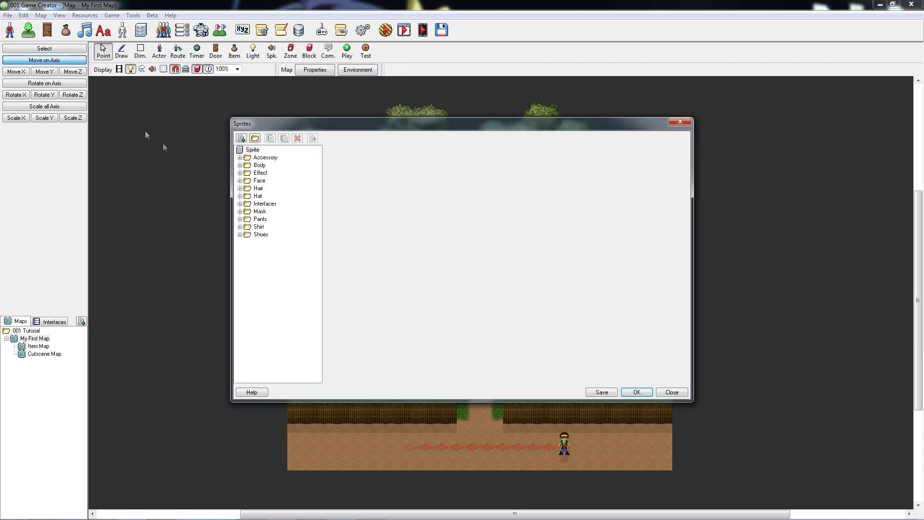
left_click(241, 139)
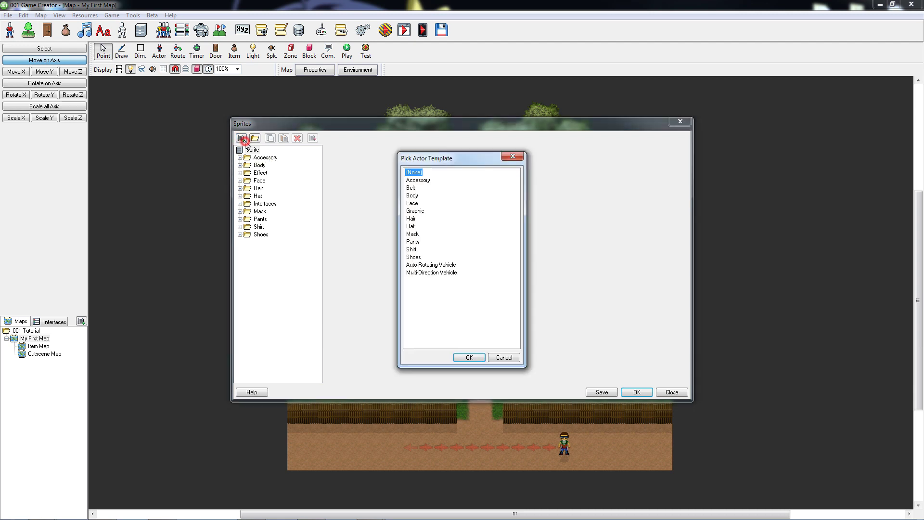
left_click(415, 212)
left_click(479, 357)
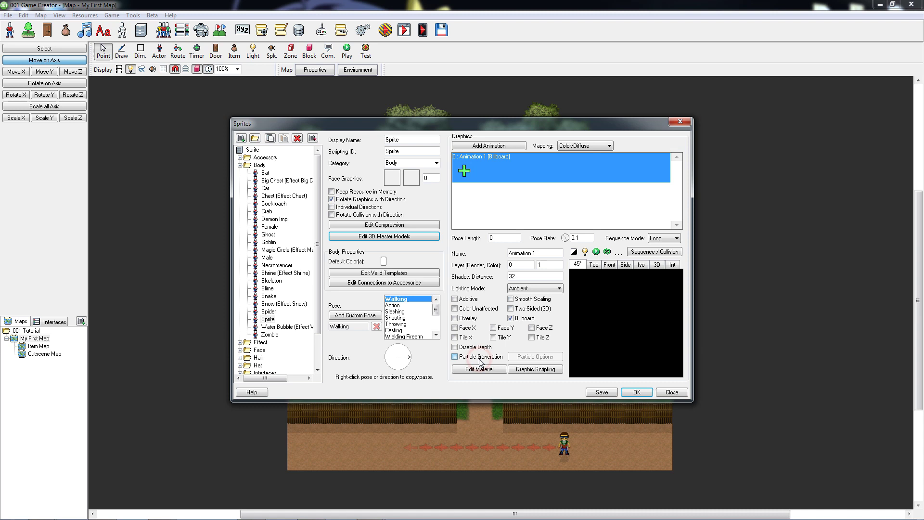
Add 1 blank image frame to Animation 1 of the new sprite
left_click(468, 172)
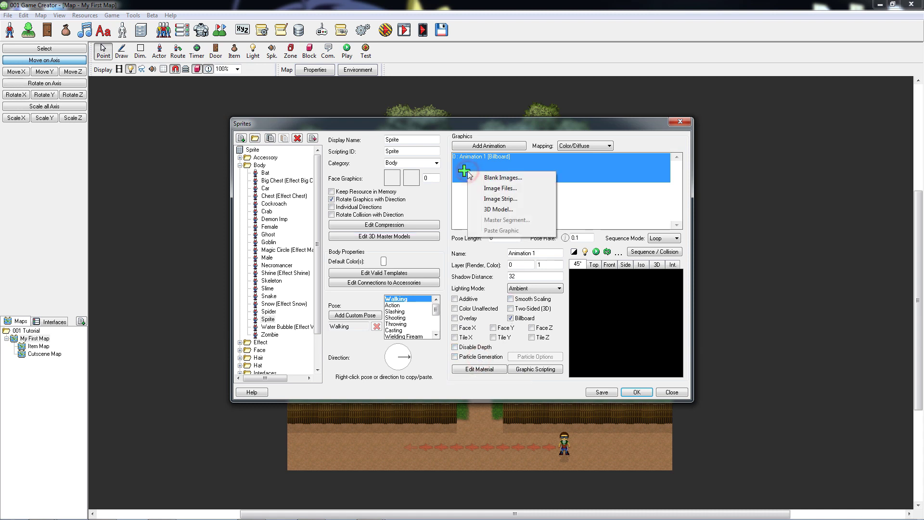
left_click(542, 179)
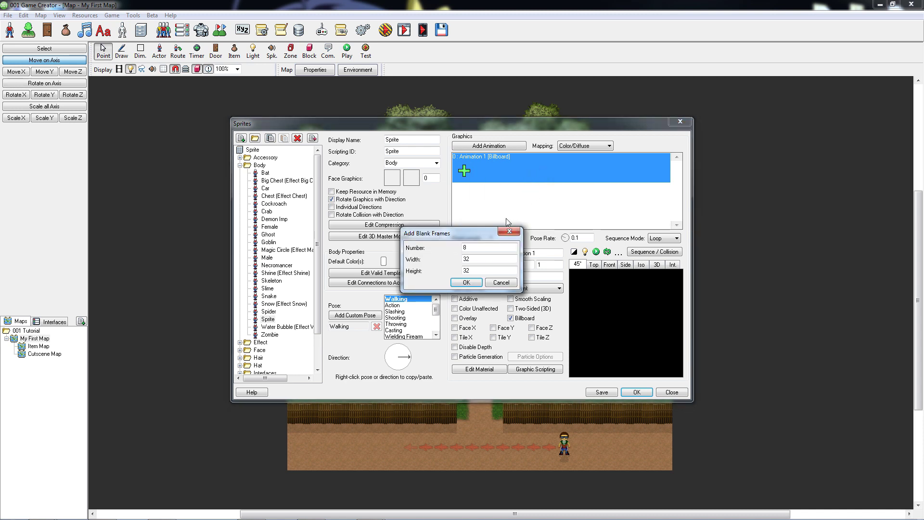
left_click(491, 245)
key("BackSpace")
type("1")
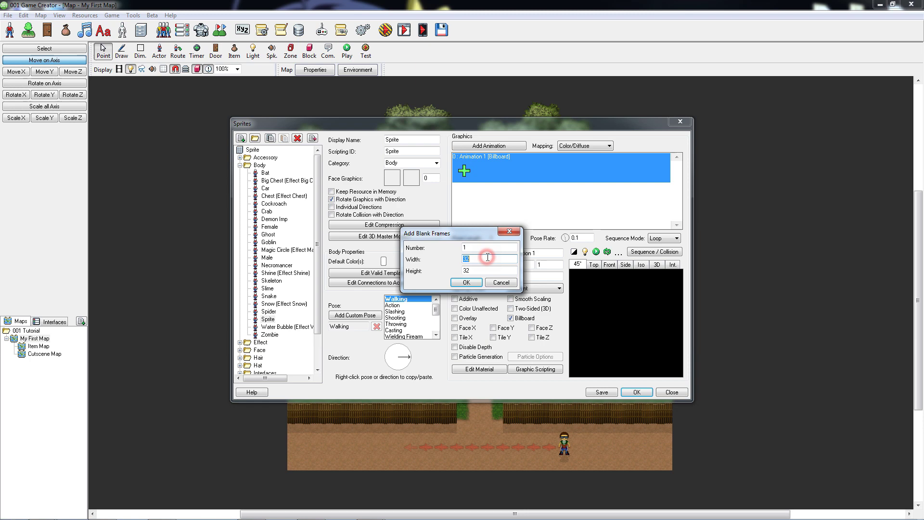
double_click(488, 258)
left_click(477, 283)
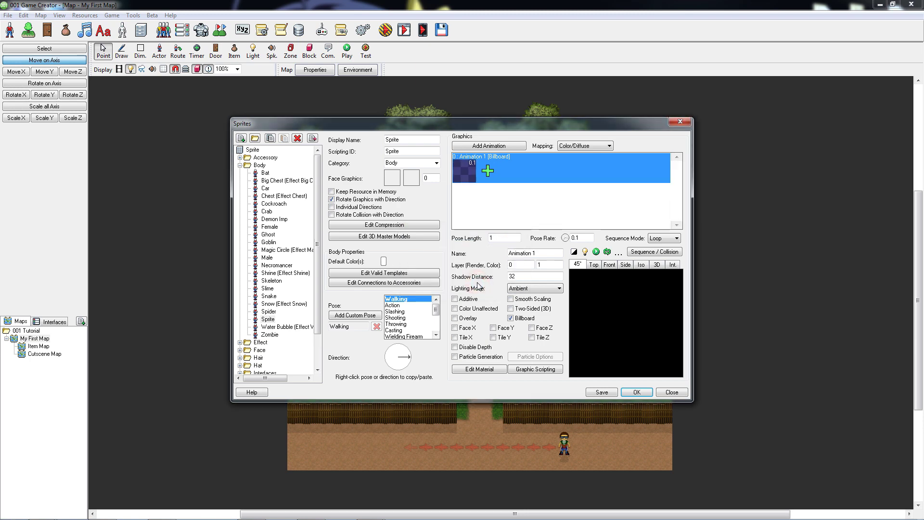
Fill the blank frame with light blue (0, 179, 227) in the Graphic Editor and save the changes
right_click(466, 172)
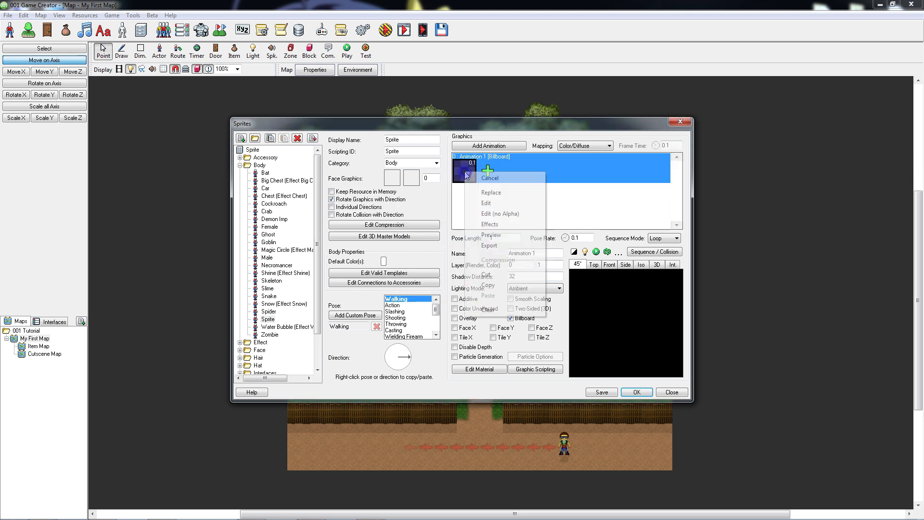
left_click(487, 204)
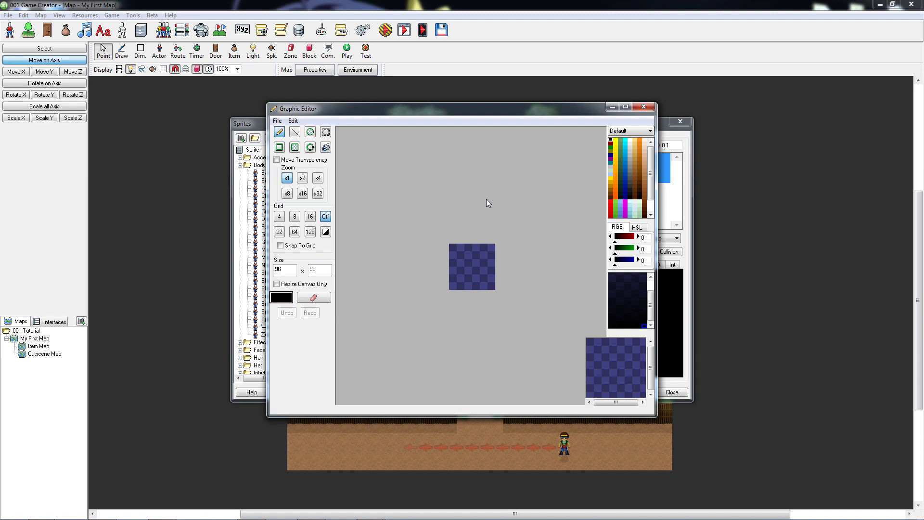
left_click(326, 148)
left_click(625, 151)
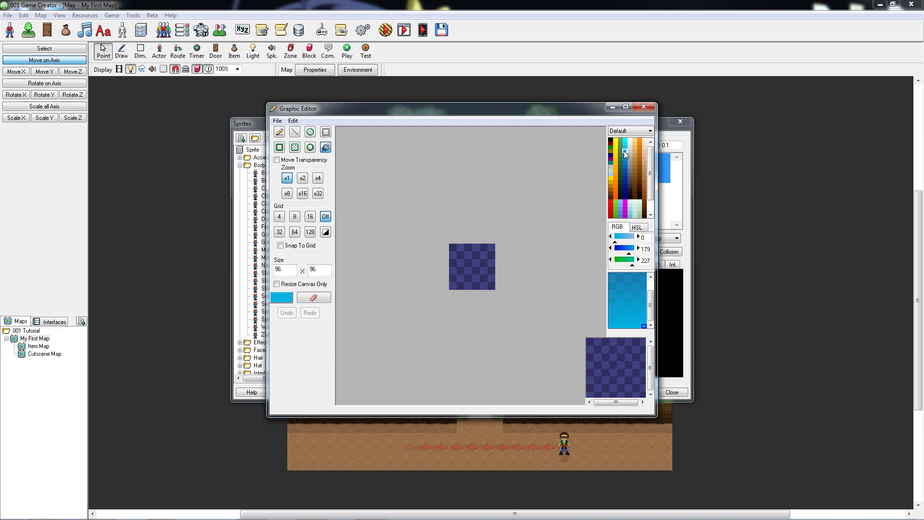
left_click(474, 257)
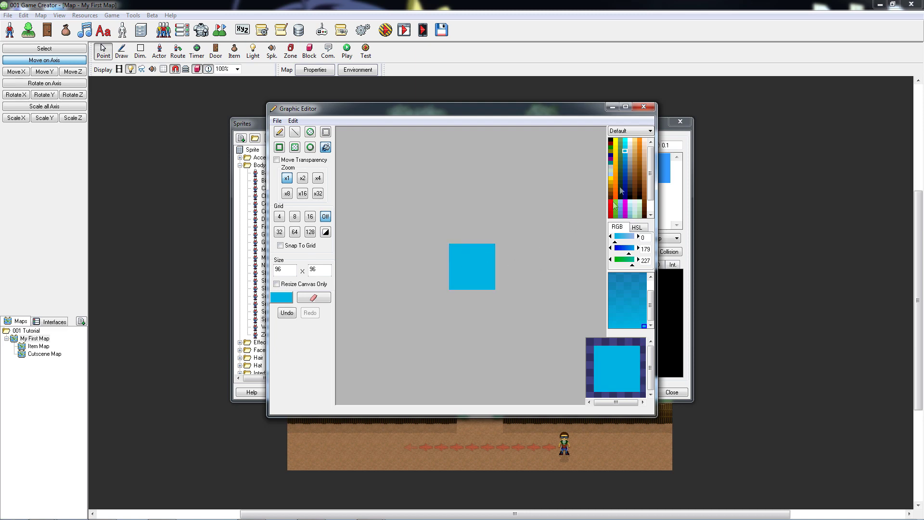
left_click(643, 106)
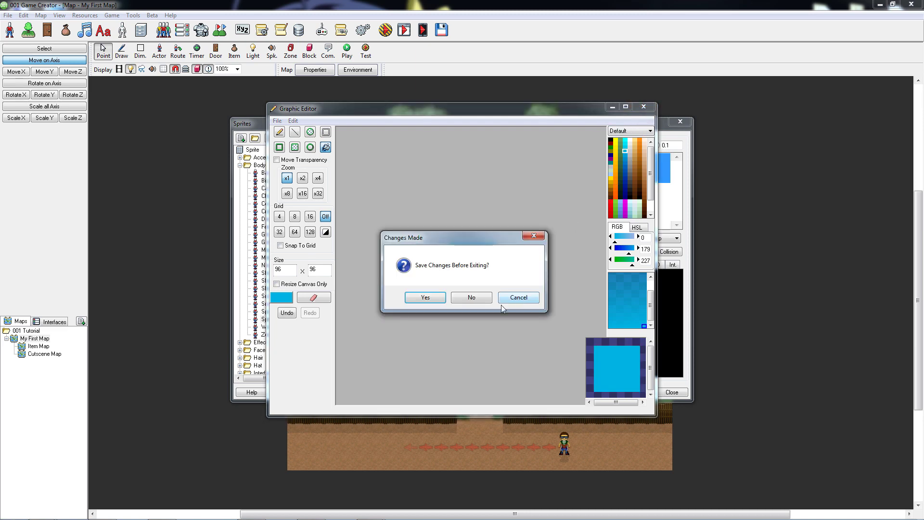
left_click(425, 298)
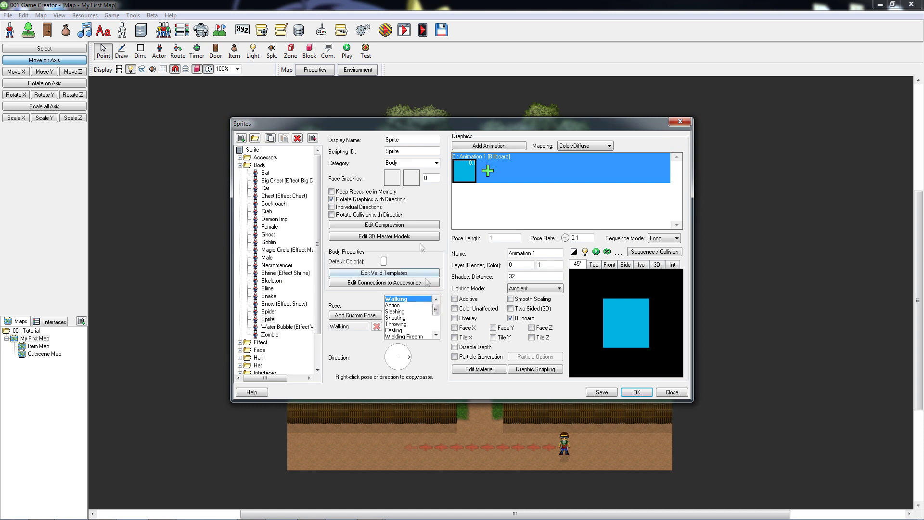
Name the sprite Background and save it
double_click(420, 142)
type("Background")
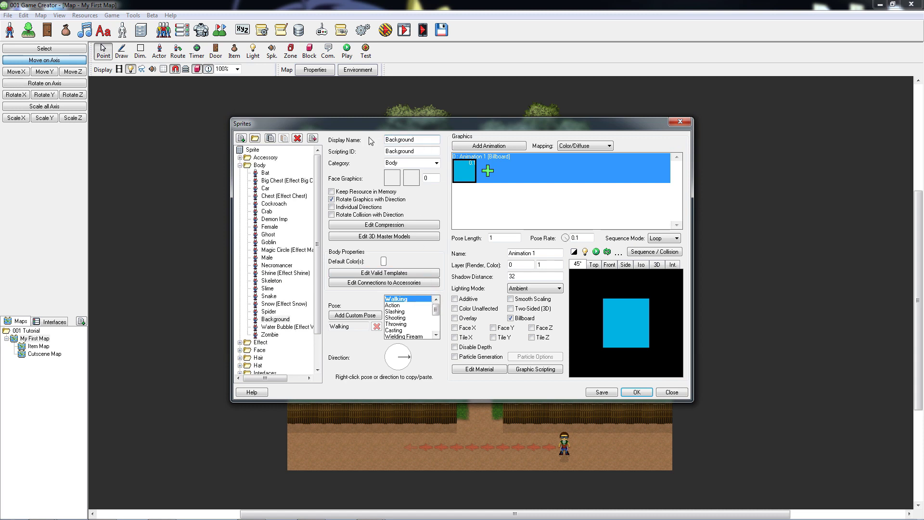
left_click(637, 392)
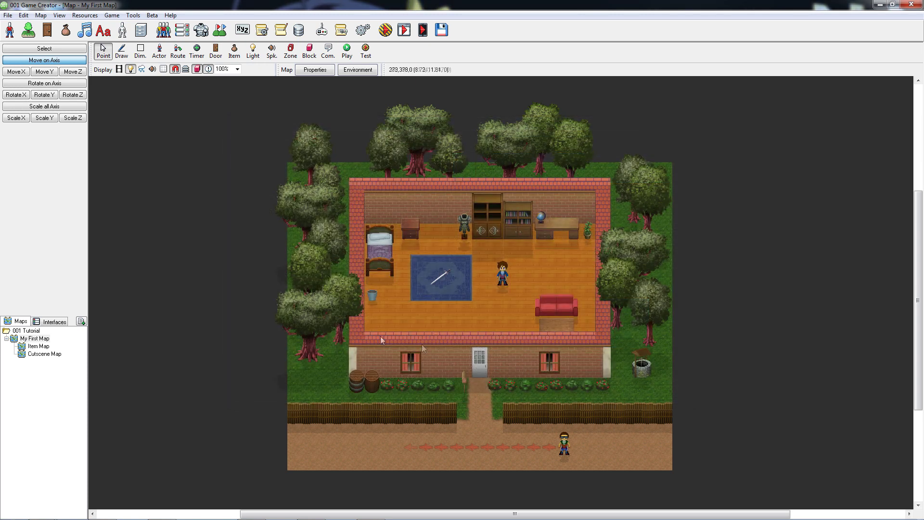
Create a new interface named Start Menu
left_click(62, 322)
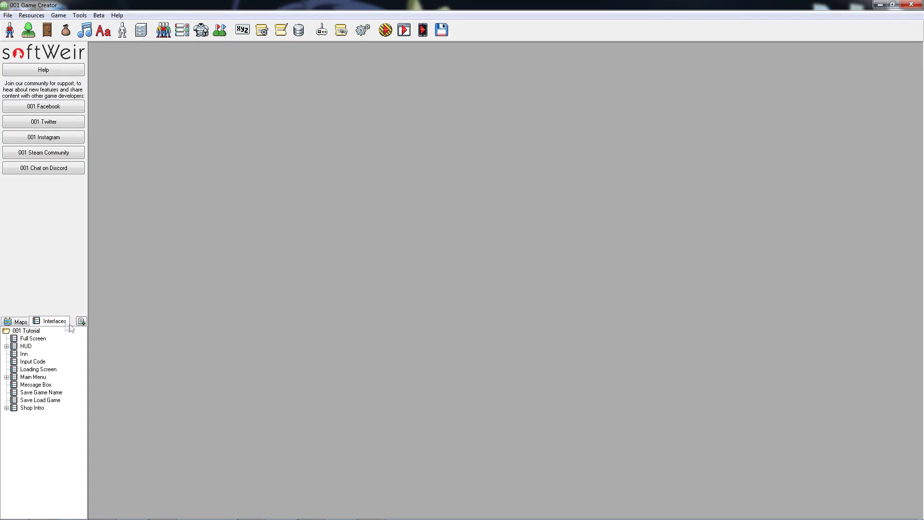
left_click(81, 321)
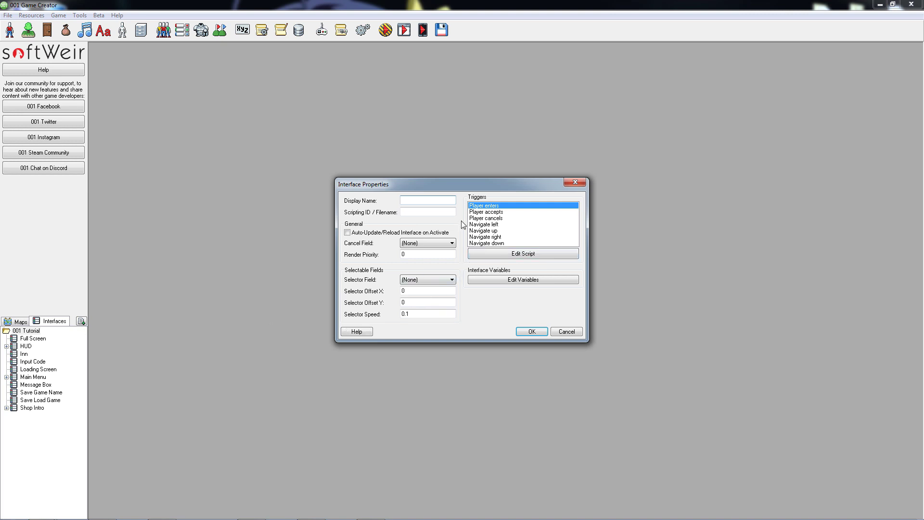
type("Start Menu")
key("BackSpace")
key("BackSpace")
key("BackSpace")
key("BackSpace")
type("Menu")
key("Return")
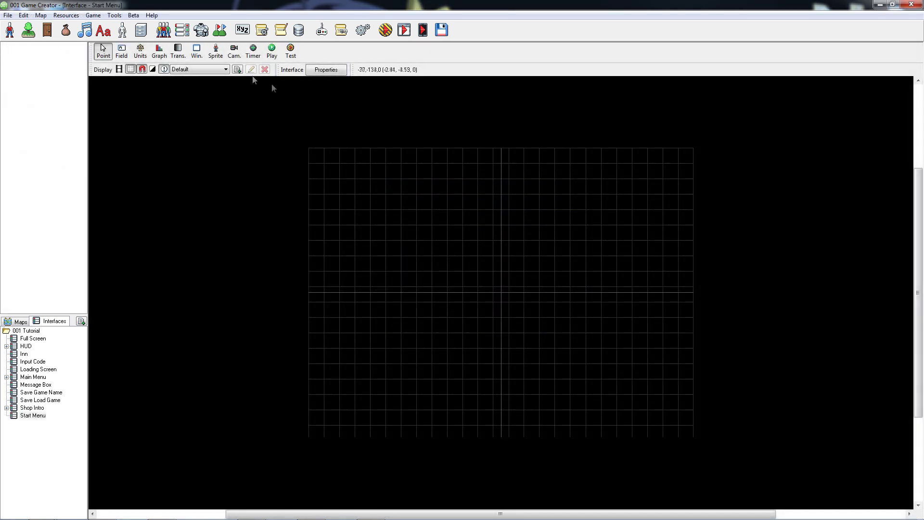
Place a window field at about 304, 208, assign it the Background sprite and name it Background
left_click(197, 52)
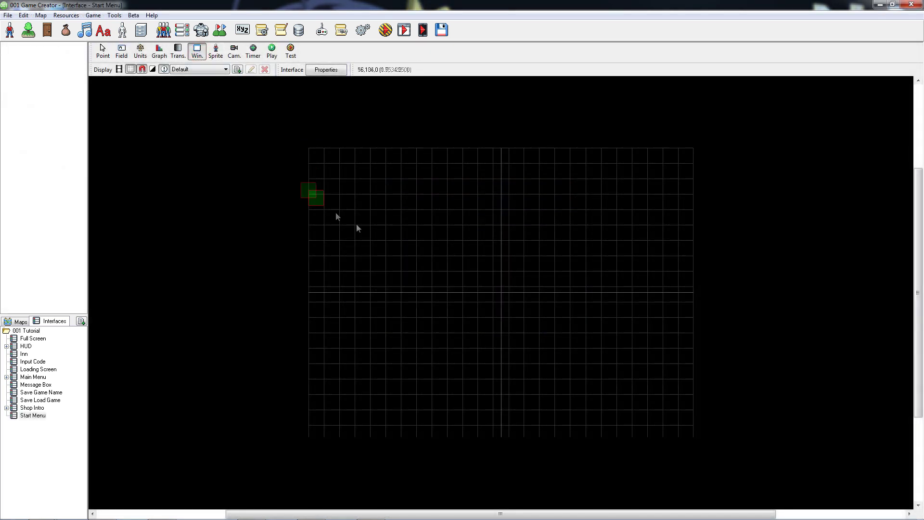
left_click(456, 247)
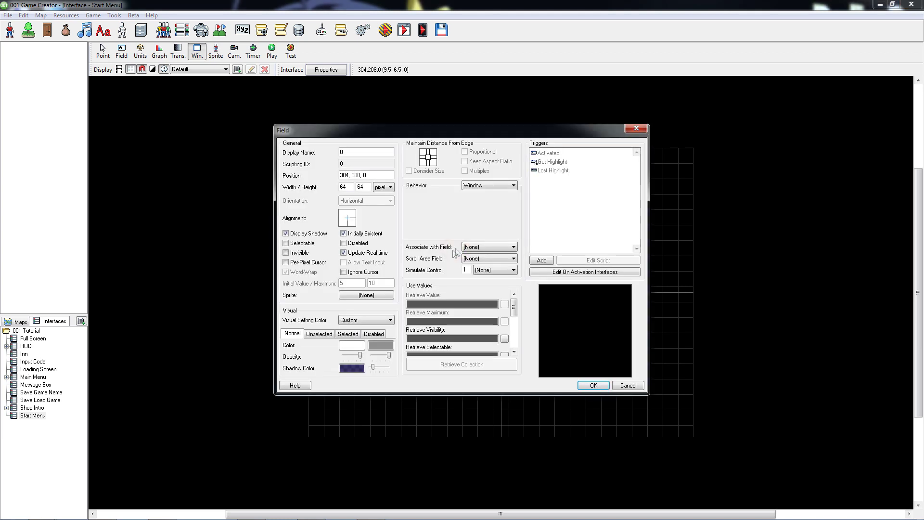
left_click(384, 294)
left_click(493, 195)
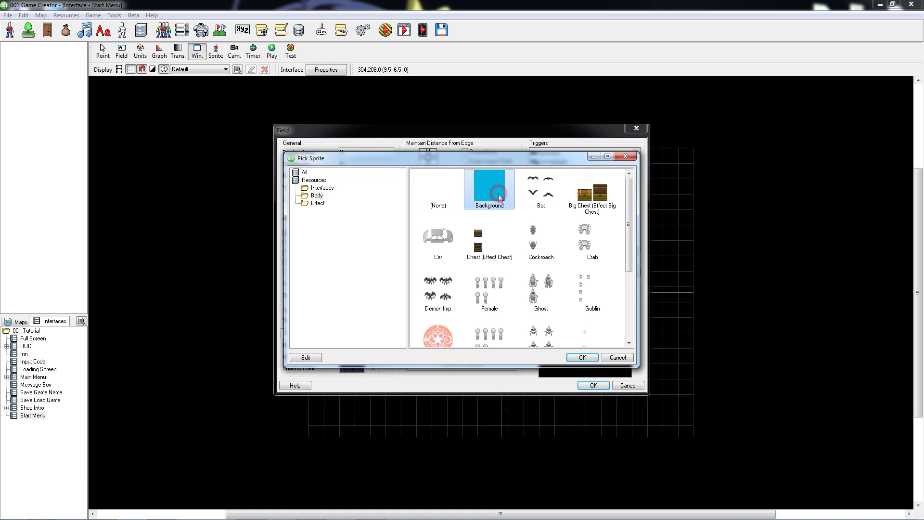
left_click(588, 358)
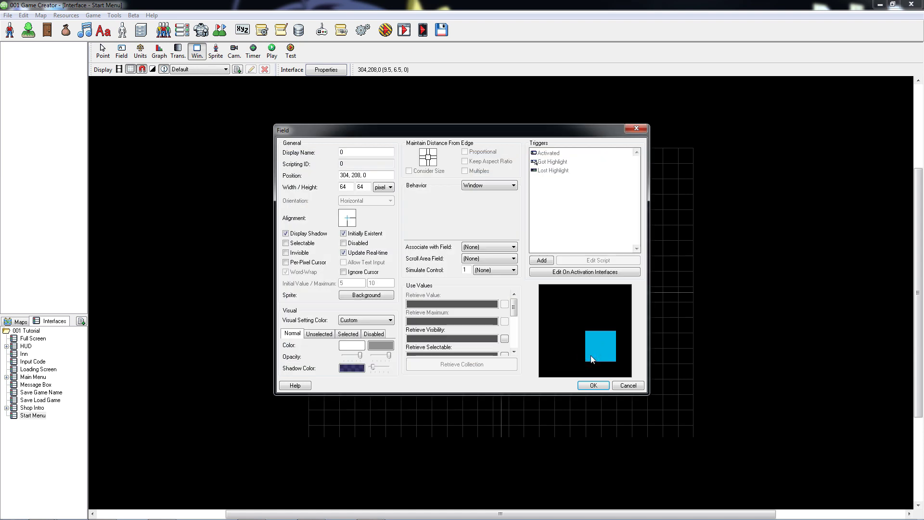
double_click(361, 153)
type("Background")
Make the Background field maintain its distance from all four edges and confirm the field
left_click(428, 151)
left_click(422, 157)
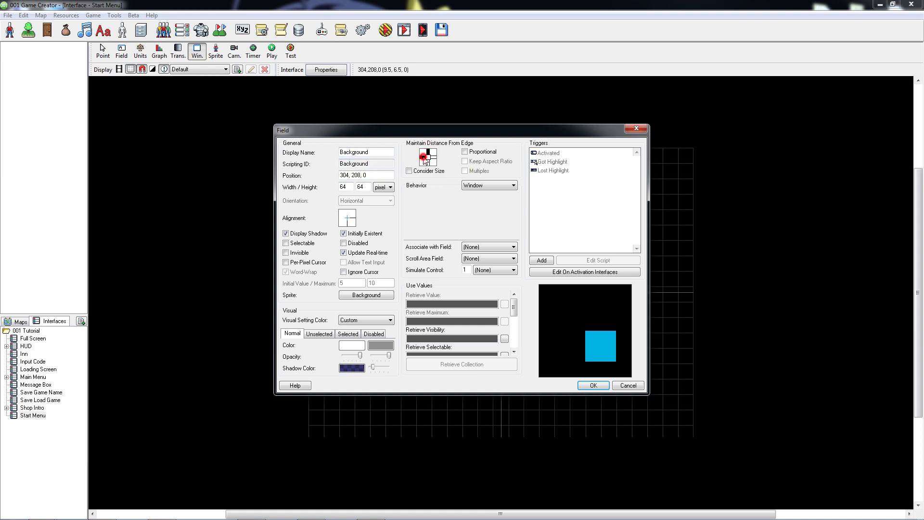
left_click(434, 157)
left_click(428, 163)
left_click(433, 163)
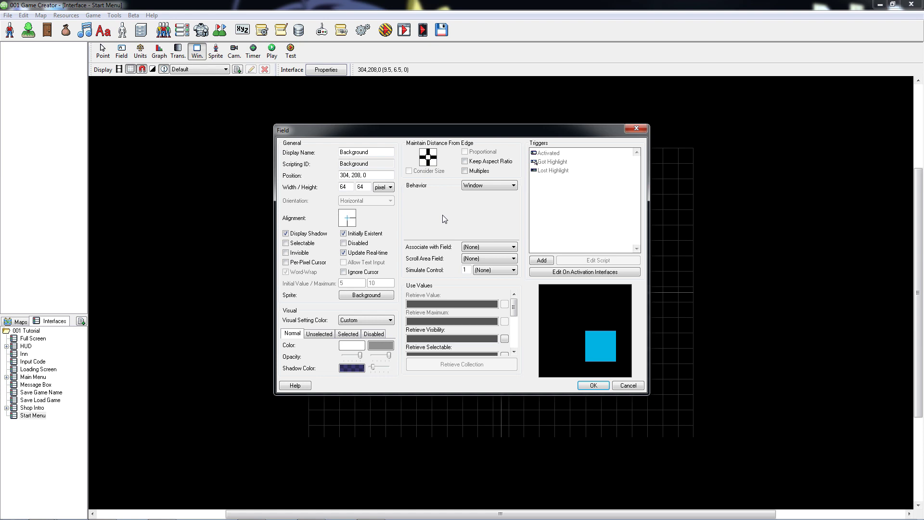
left_click(603, 385)
Move the Background field to the grid's upper-left corner and stretch it to cover the whole interface grid
left_click(103, 51)
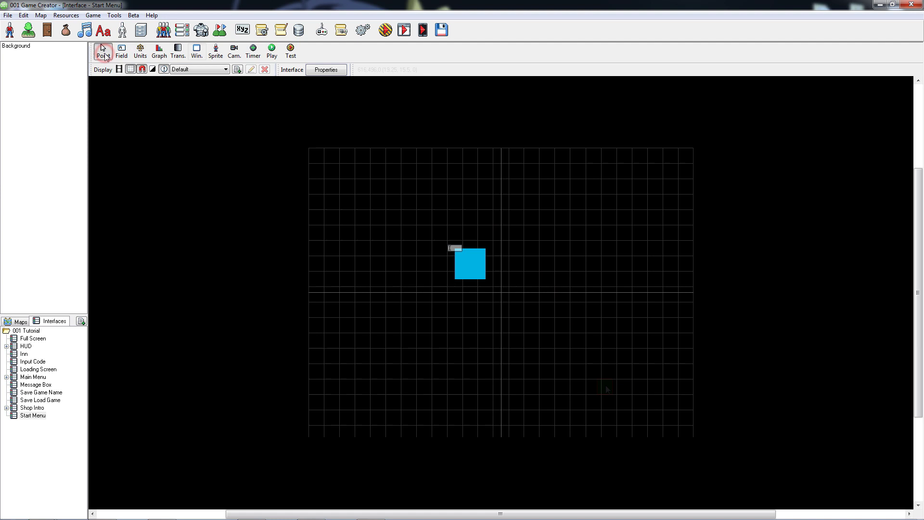
left_click_drag(472, 264, 304, 150)
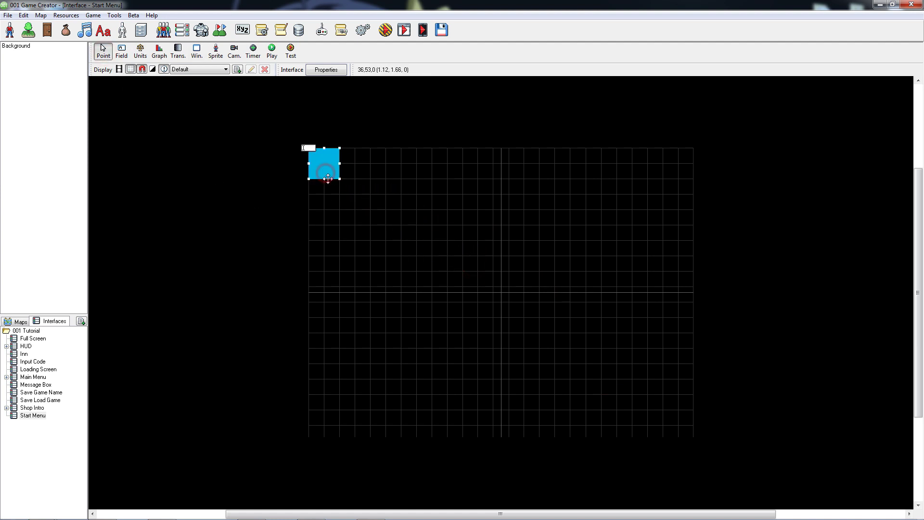
left_click_drag(340, 179, 736, 462)
left_click(737, 455)
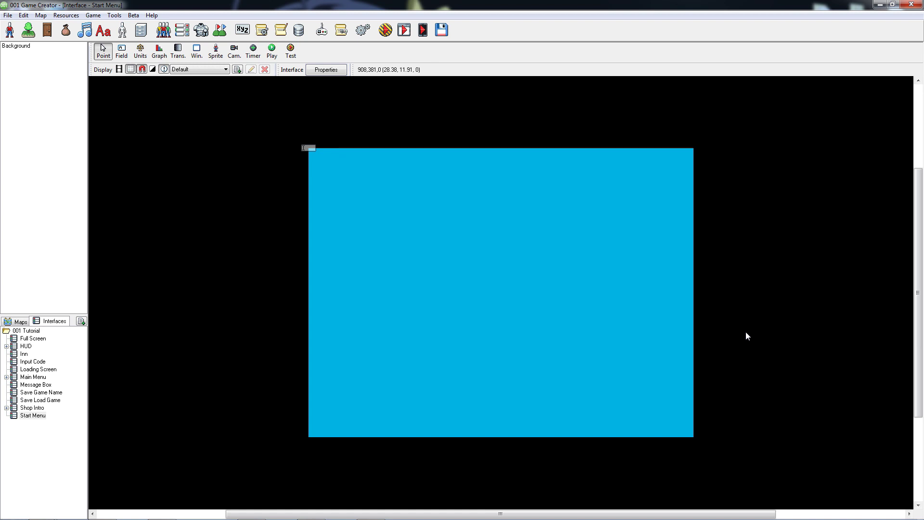
Place a text field at about 368, 224 with initial text New Game and display name New Game Button
left_click(122, 51)
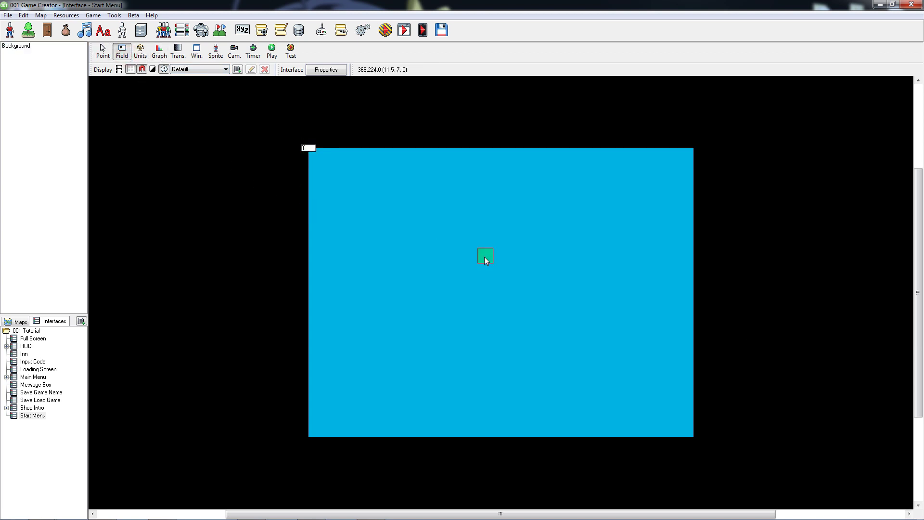
left_click(485, 258)
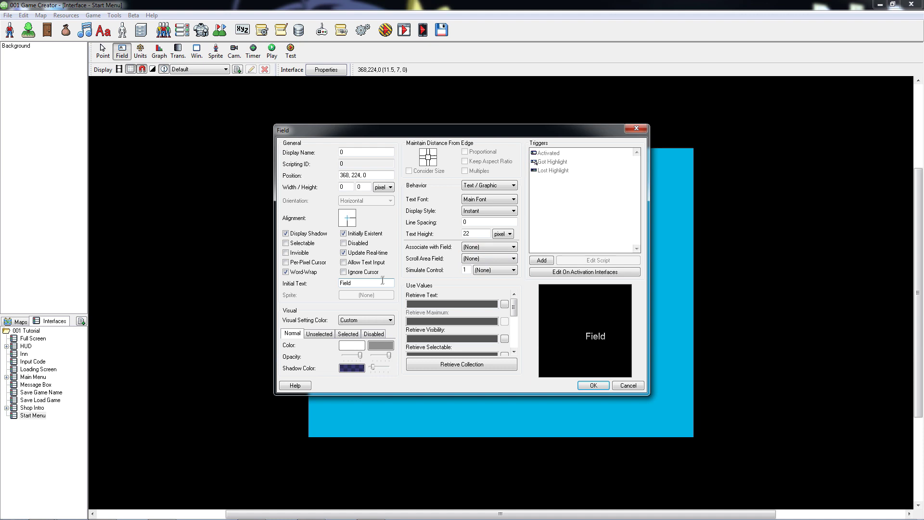
double_click(383, 281)
type("New Game")
left_click(368, 152)
type("New Game Button")
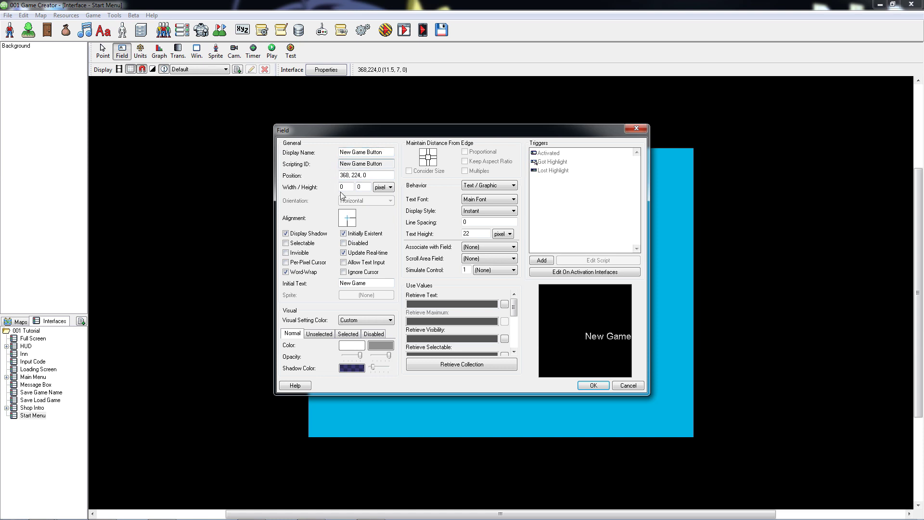
Center the alignment of the New Game Button field and make it selectable
left_click(349, 219)
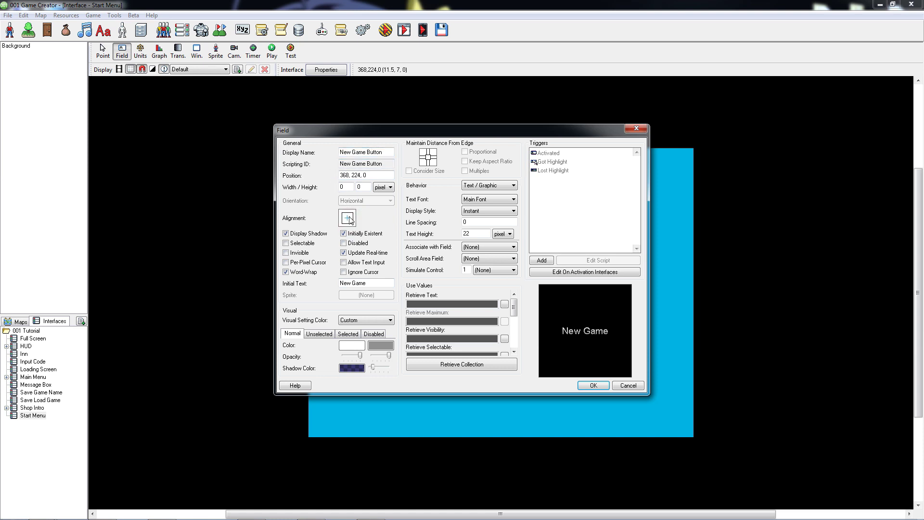
left_click(305, 244)
Set the field's visual setting color to Text and preview its Unselected, Selected and Disabled colors
left_click(378, 321)
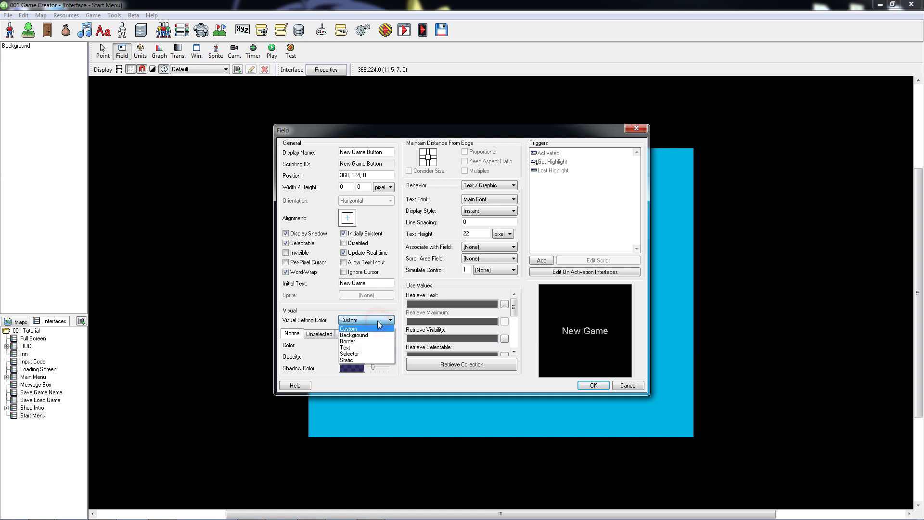
left_click(386, 347)
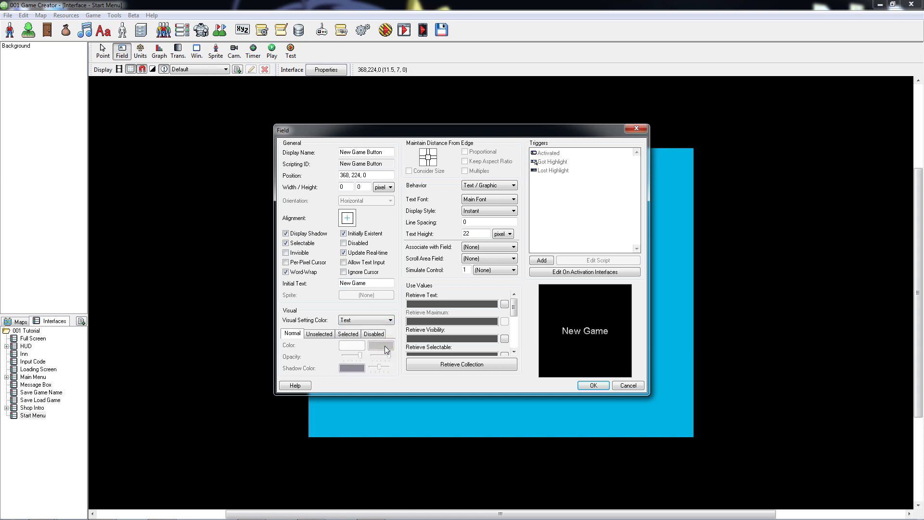
left_click(320, 333)
left_click(348, 334)
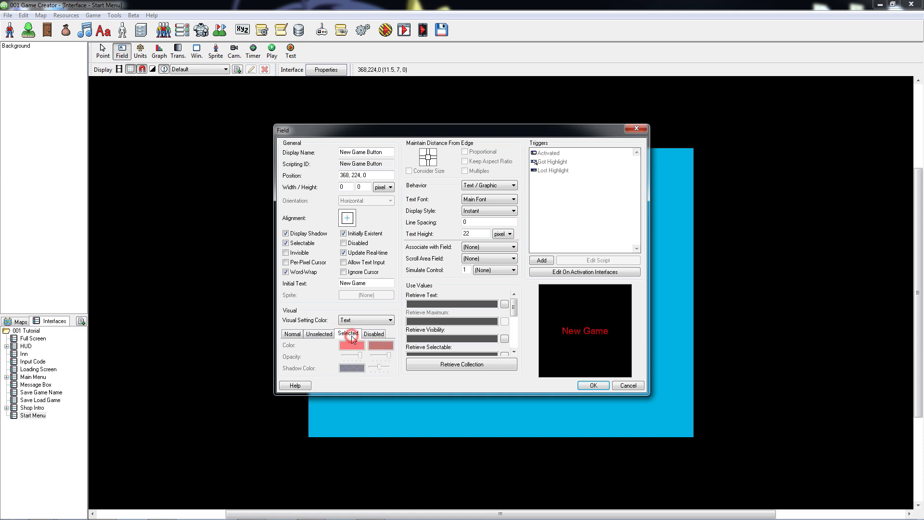
left_click(374, 334)
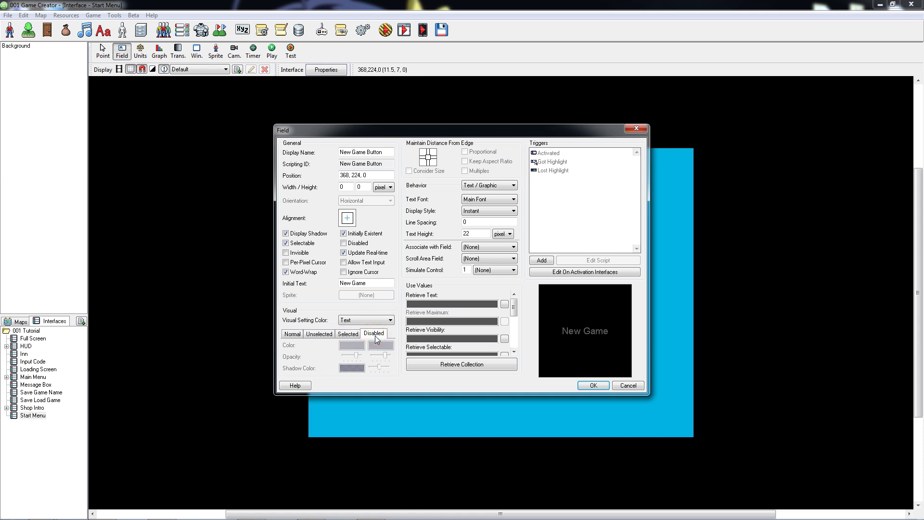
Return to the field's Normal color, confirm the New Game Button, and open the game-wide Visual Settings
left_click(293, 334)
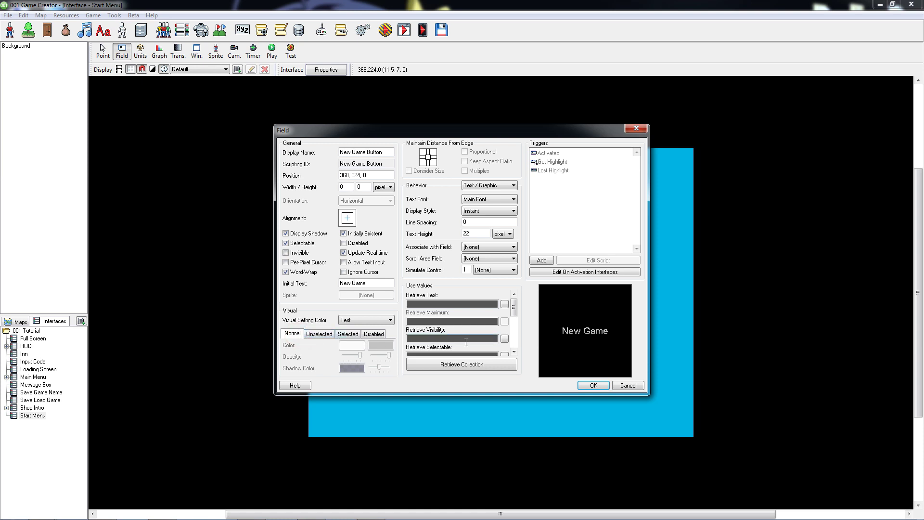
key("Return")
left_click(364, 31)
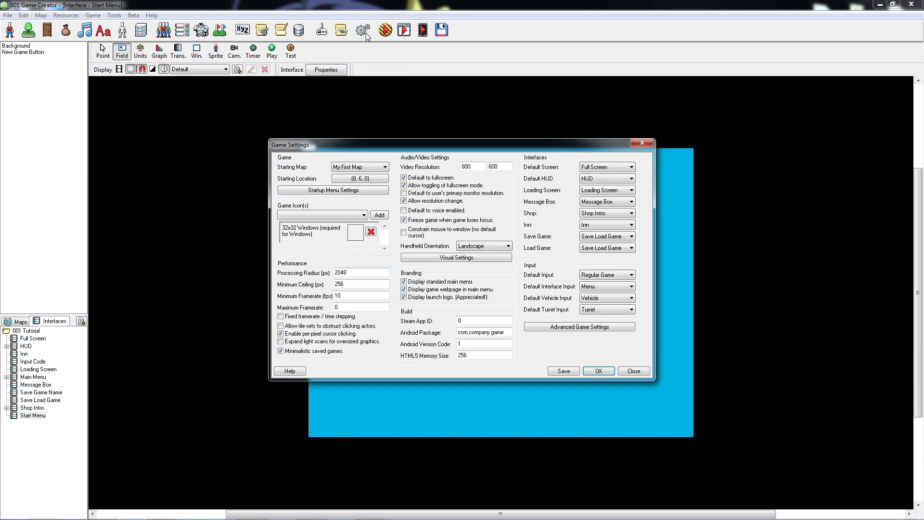
left_click(497, 258)
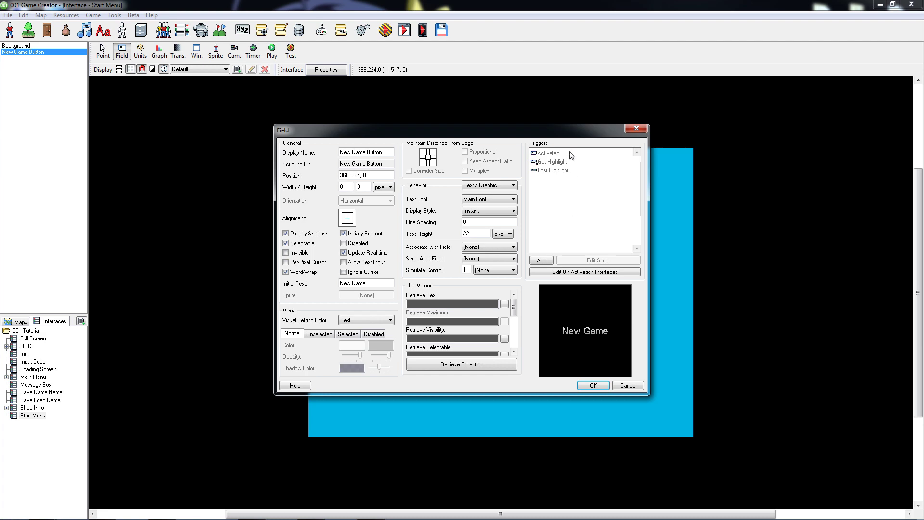
Script the New Game Button's Activated trigger with a Show/Hide Interface event that turns (This) interface Off
double_click(571, 155)
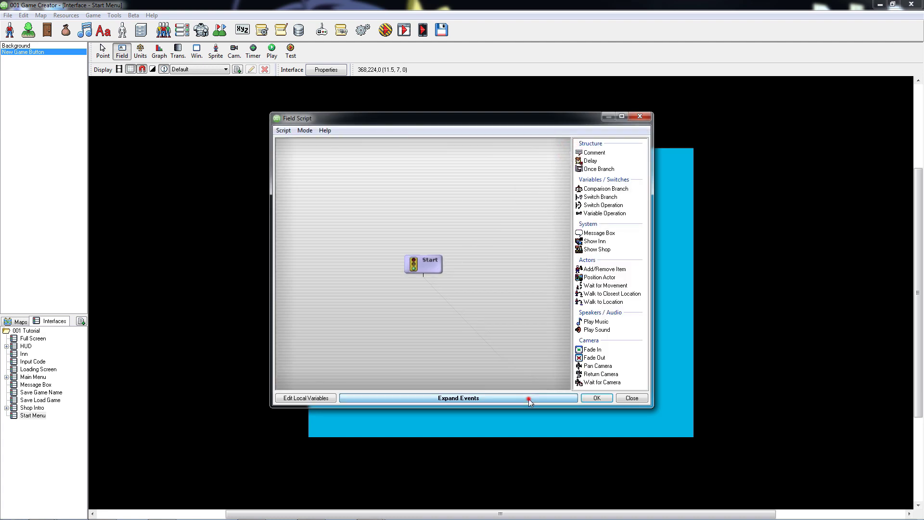
left_click(529, 398)
type("interface")
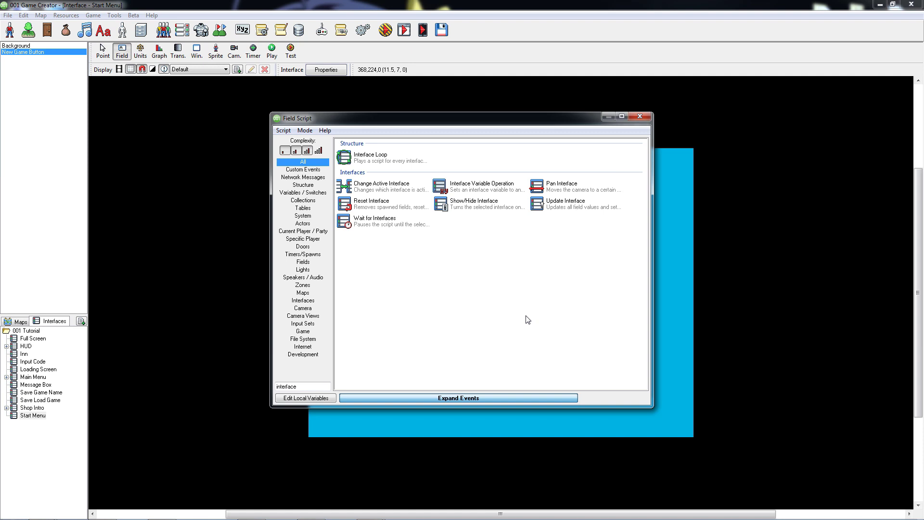
double_click(501, 205)
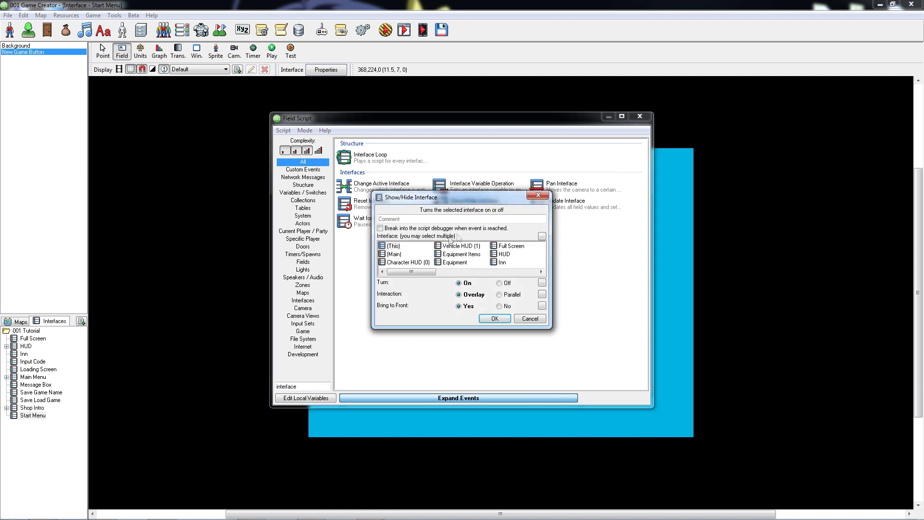
left_click(393, 246)
left_click(499, 283)
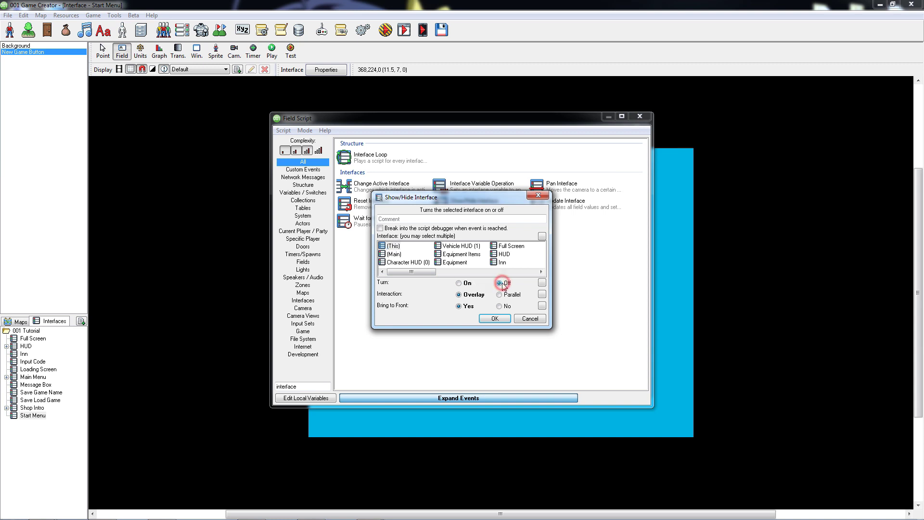
left_click(495, 318)
key("Escape")
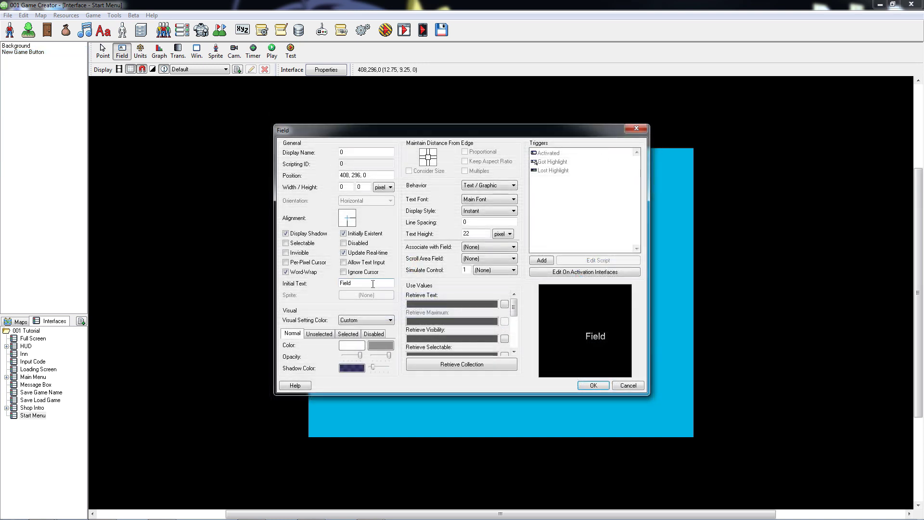
Set the initial text of the new field at 408, 296 to Quit Game and add a Quit Game event to its Activated trigger
left_click_drag(373, 284, 312, 310)
type("Quit Game")
double_click(586, 153)
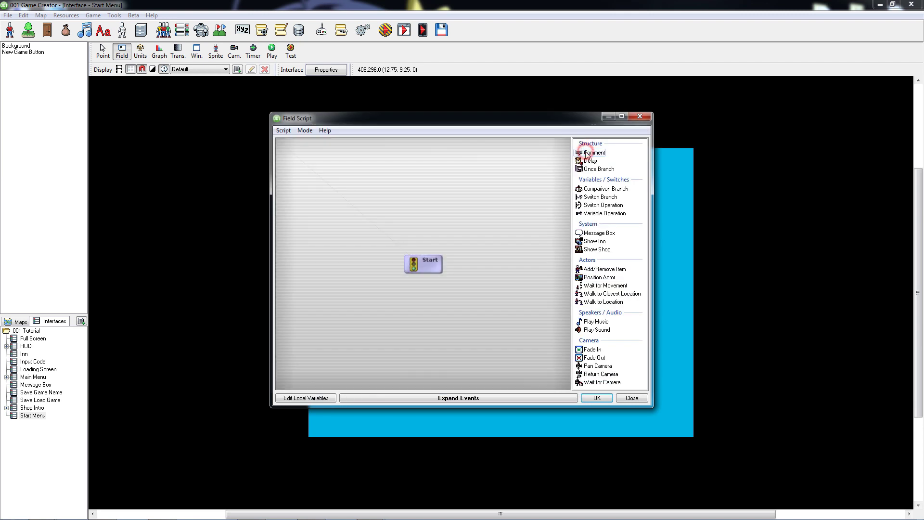
left_click_drag(587, 154, 549, 332)
left_click(524, 399)
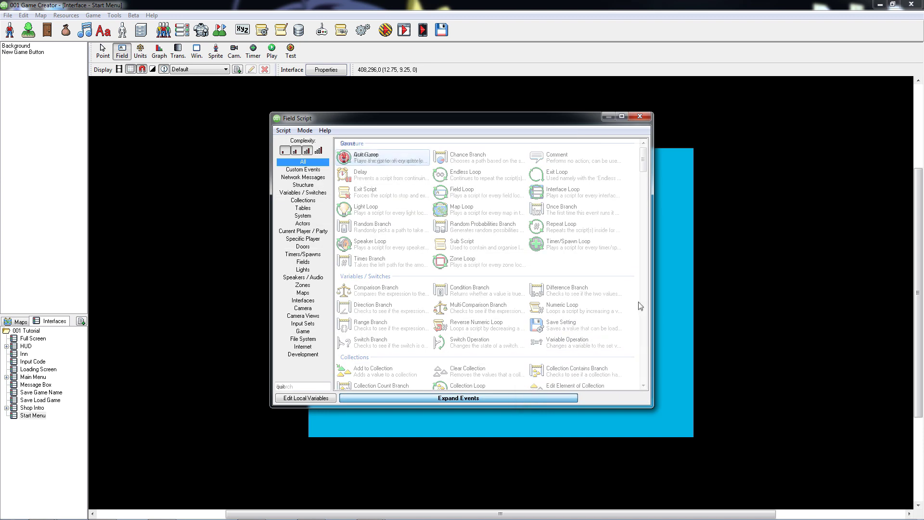
type("quit")
left_click(408, 159)
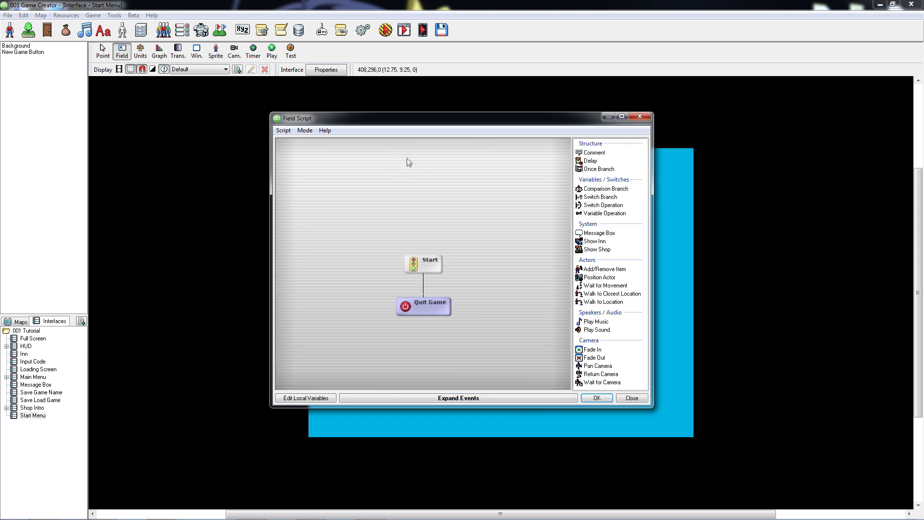
left_click(597, 398)
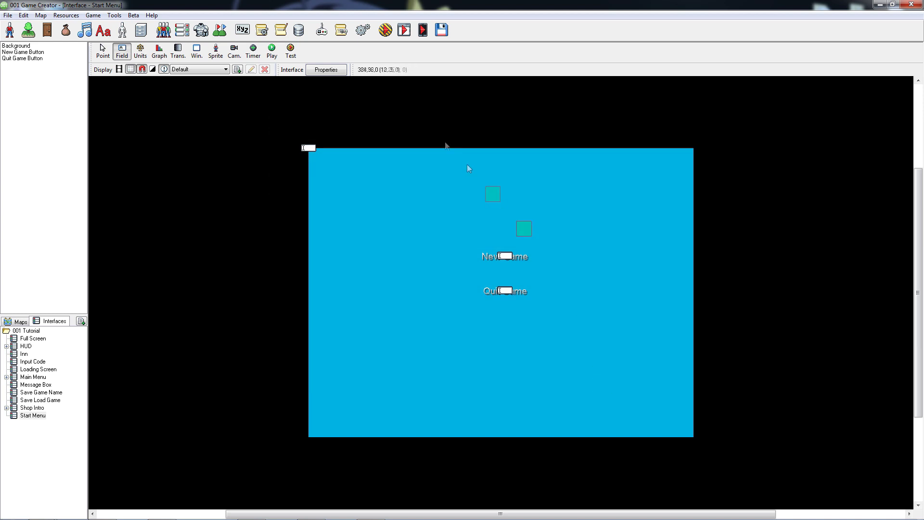
Script the Introduction system trigger with a Show/Hide Interface event that turns the Start Menu On as an overlay brought to front
left_click(263, 30)
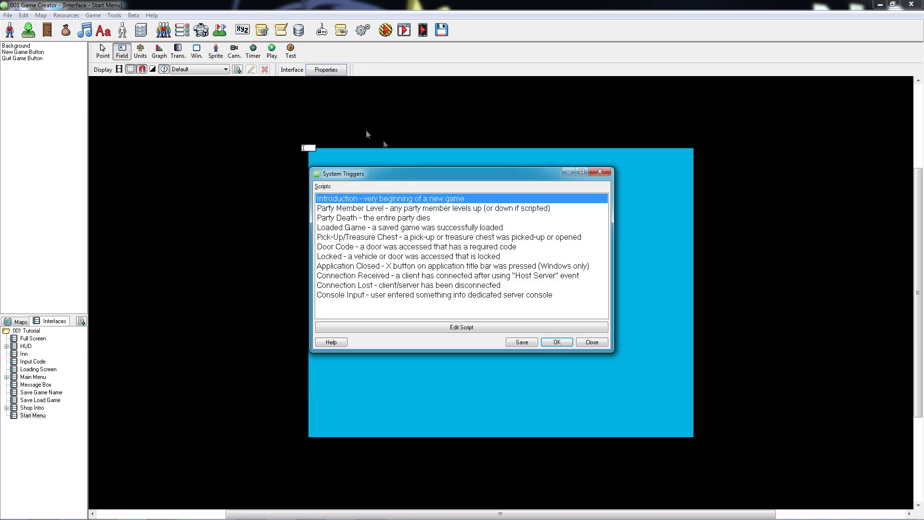
double_click(505, 202)
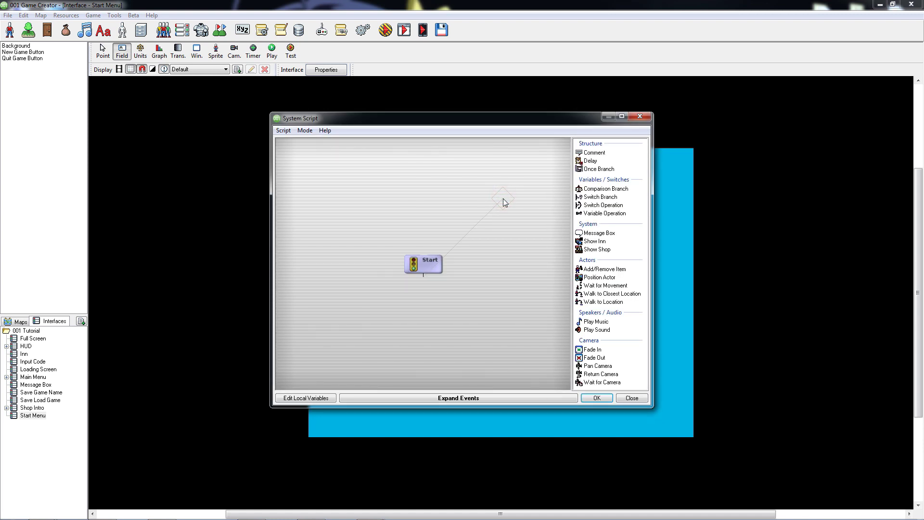
left_click(520, 397)
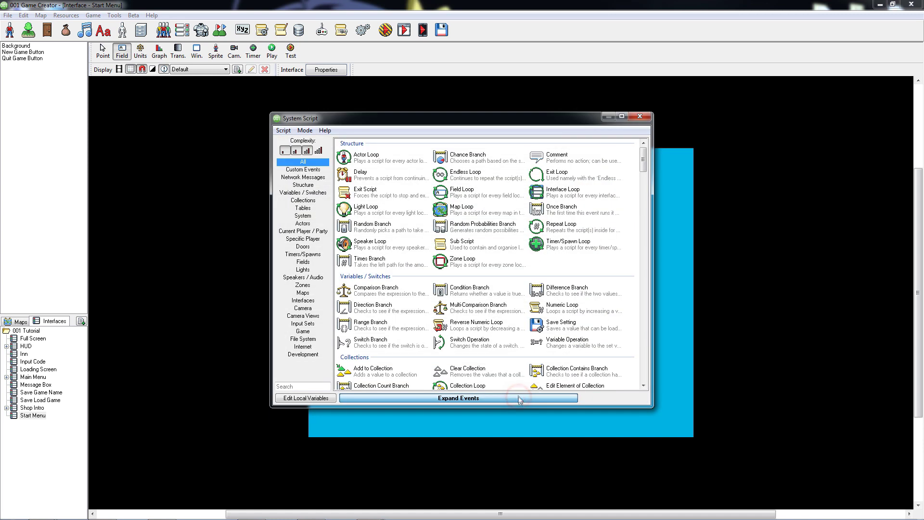
type("interface")
left_click(483, 207)
double_click(483, 207)
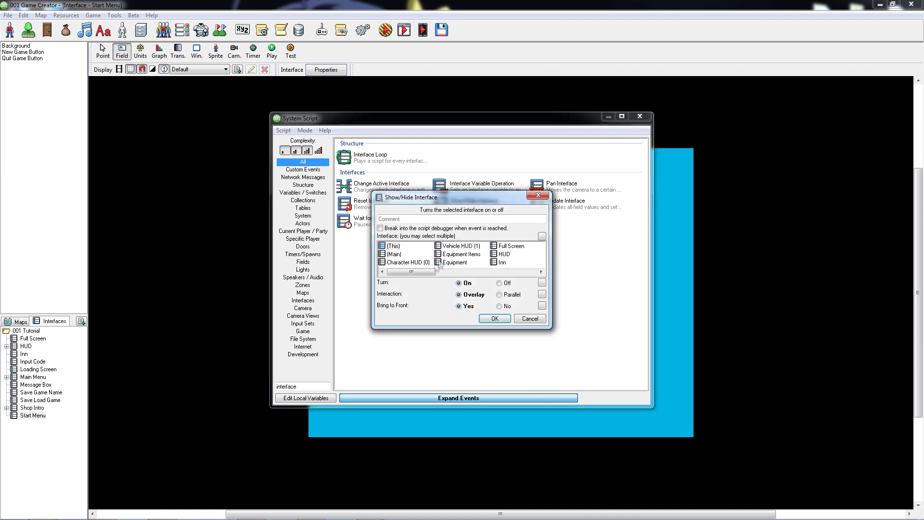
left_click_drag(427, 273, 527, 274)
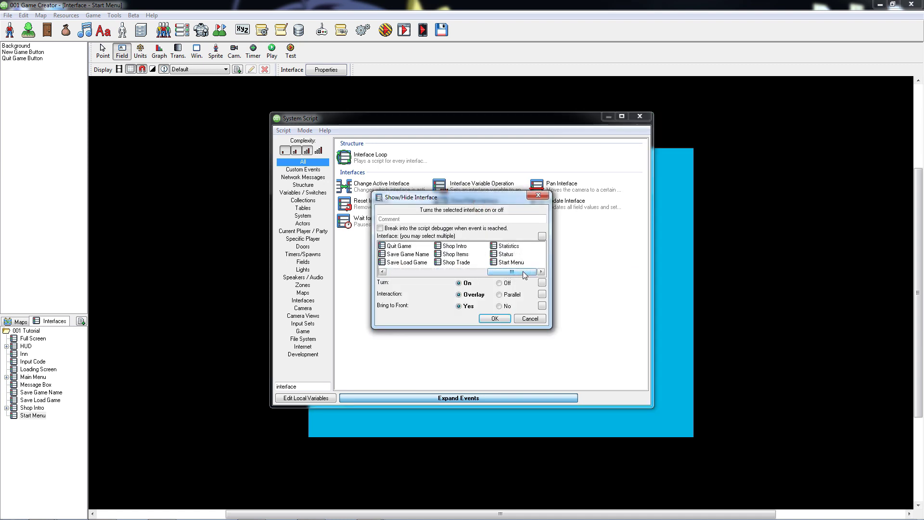
left_click(510, 262)
left_click(494, 318)
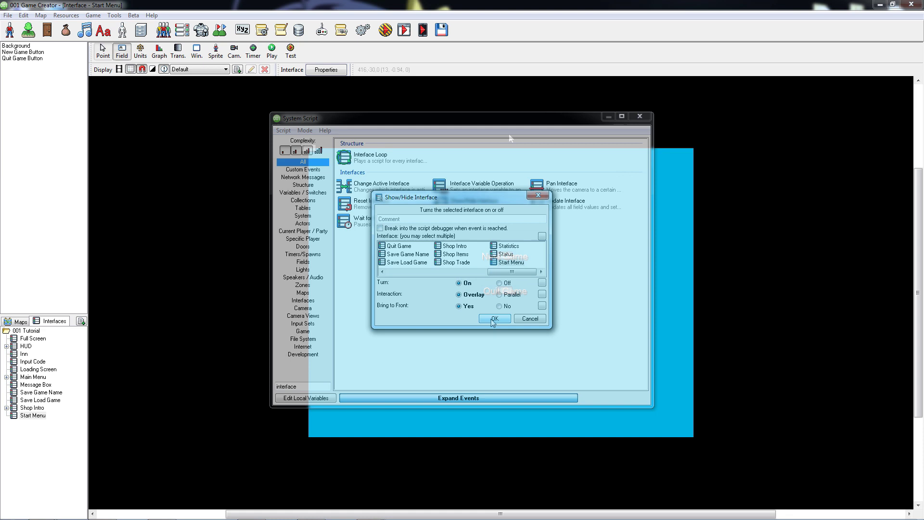
Test the game with no emulation, start a new game from the Start Menu, and close the test window
left_click(385, 30)
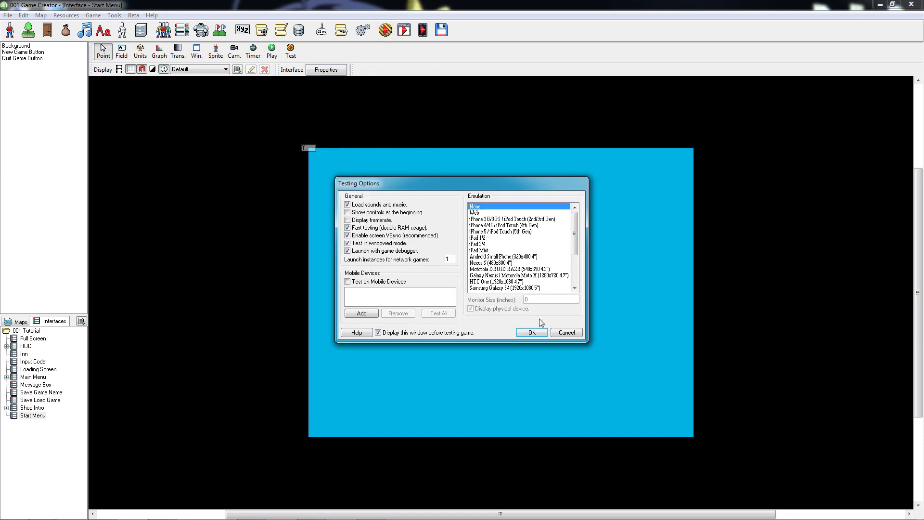
left_click(529, 330)
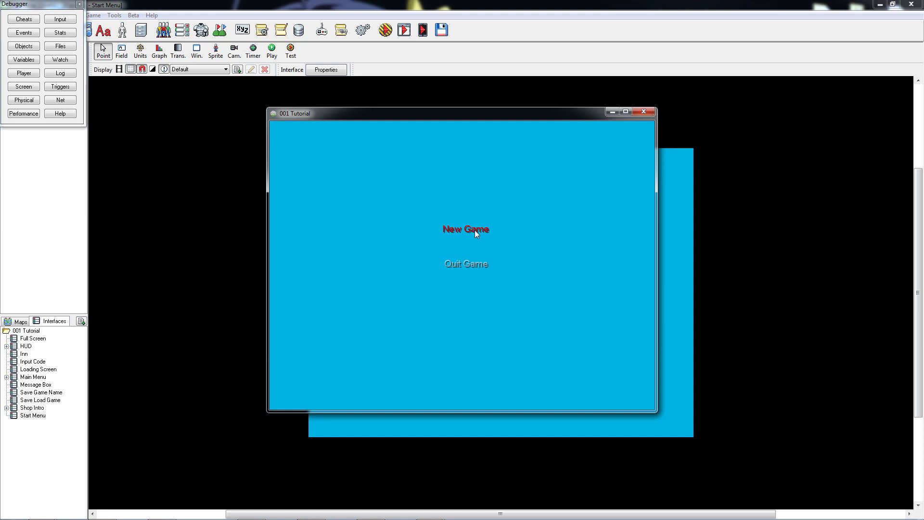
left_click(475, 231)
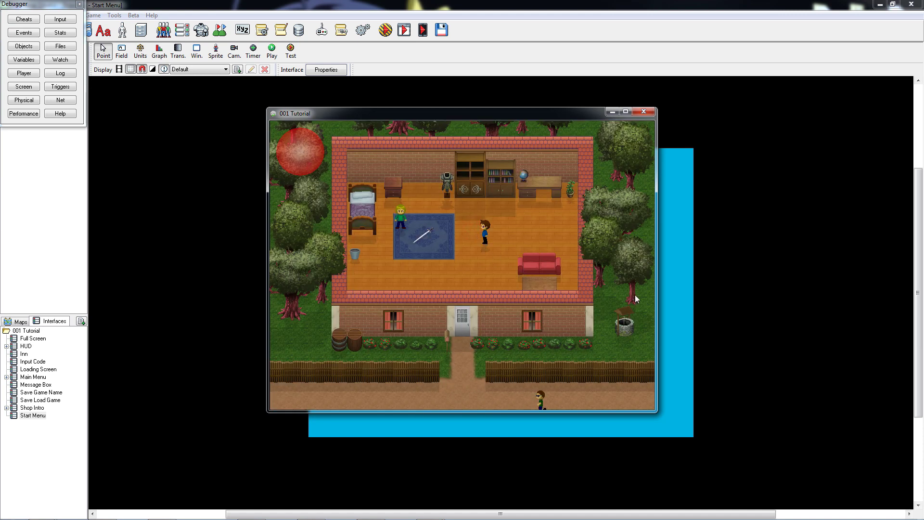
left_click(647, 114)
Run the game test again and exit it through the Start Menu's Quit Game button
left_click(385, 30)
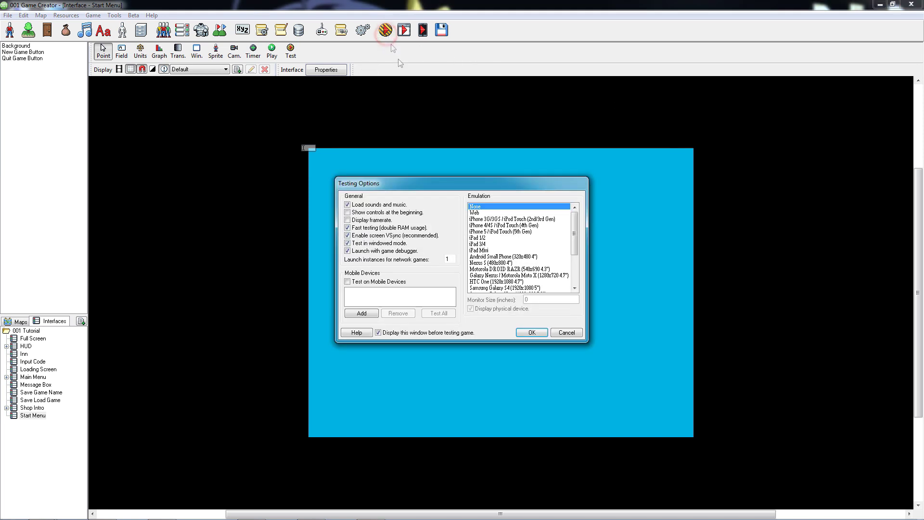
left_click(532, 332)
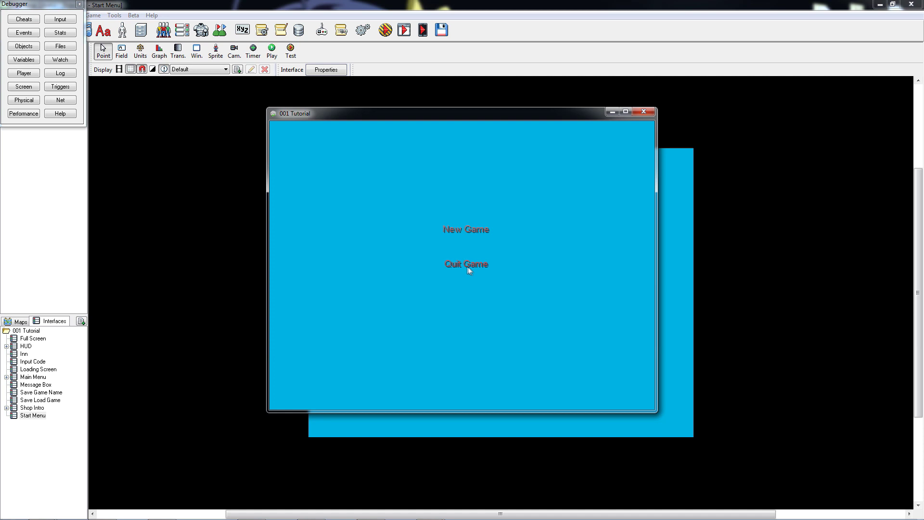
left_click(463, 263)
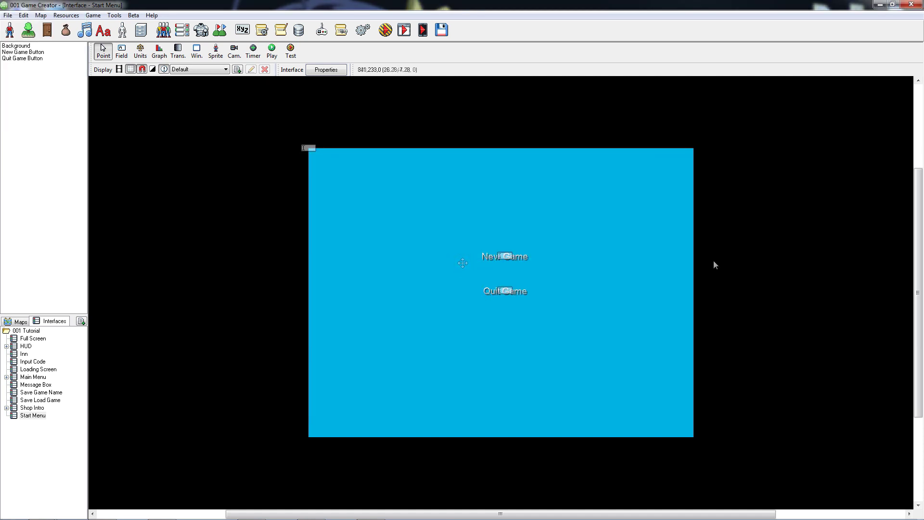
Create a sprite from the Graphic template, import the full, half and empty heart image files into Animation 1, and check each frame
left_click(10, 31)
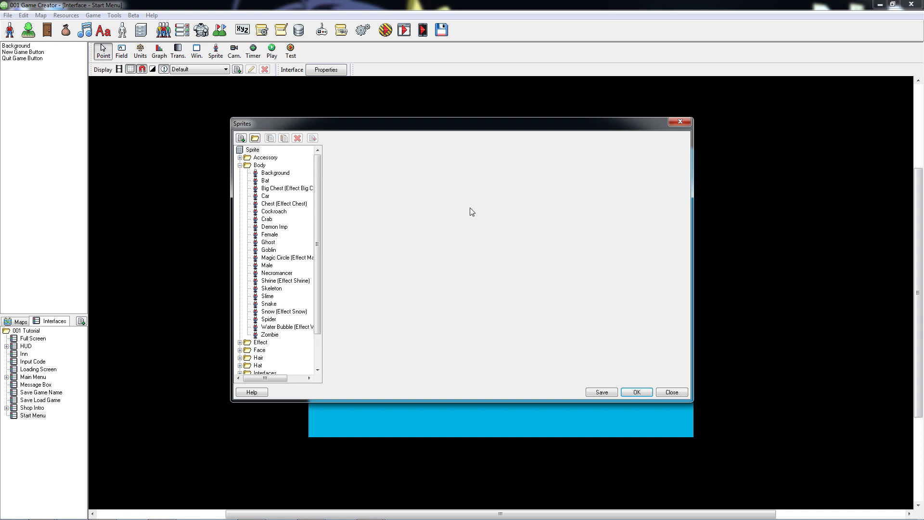
left_click(241, 138)
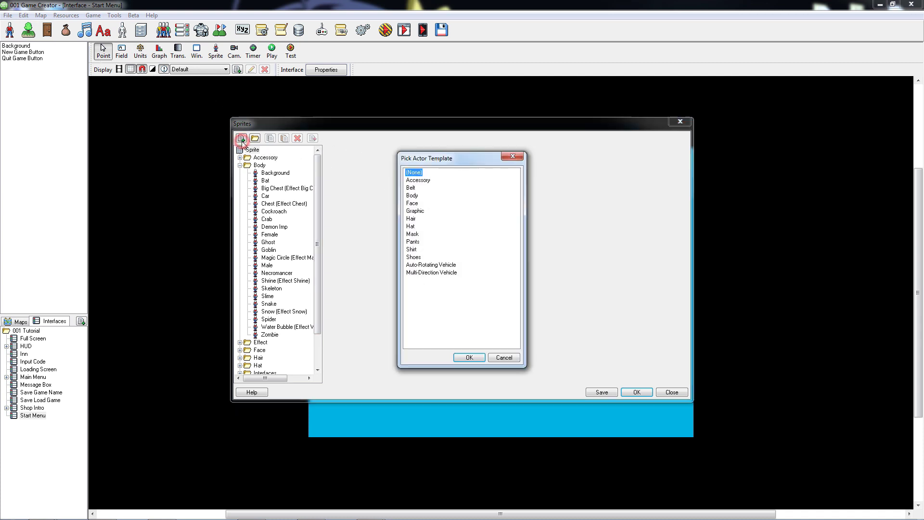
left_click(414, 210)
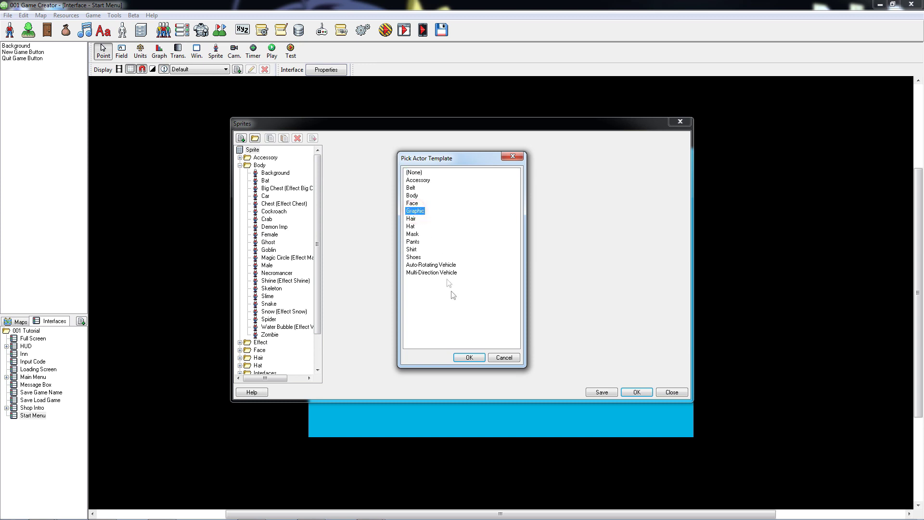
left_click(476, 358)
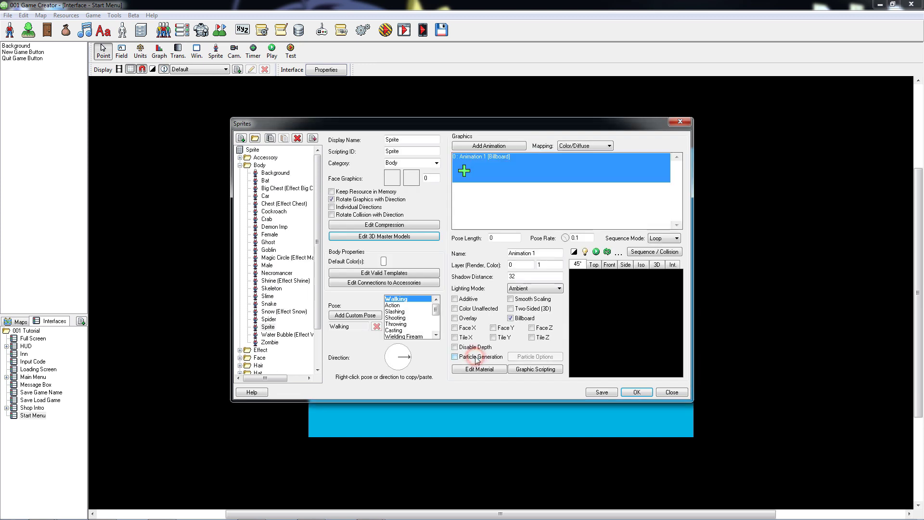
left_click(465, 171)
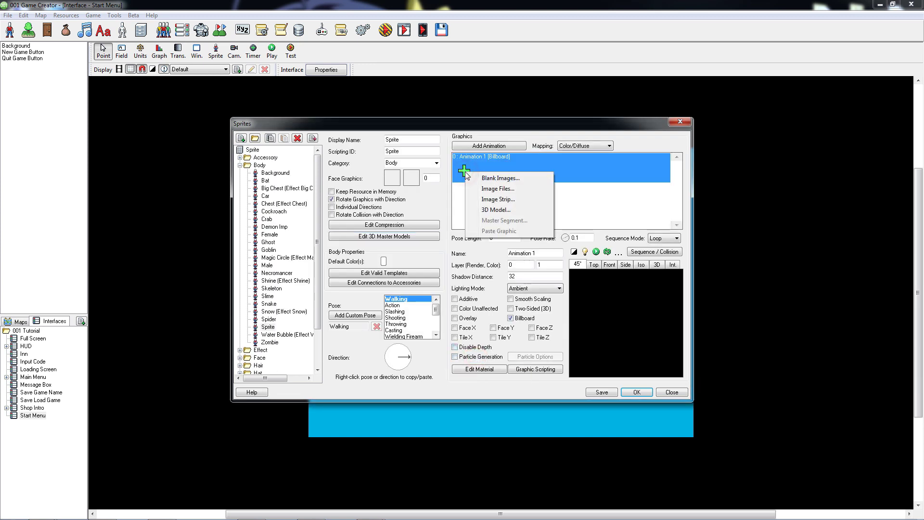
left_click(534, 189)
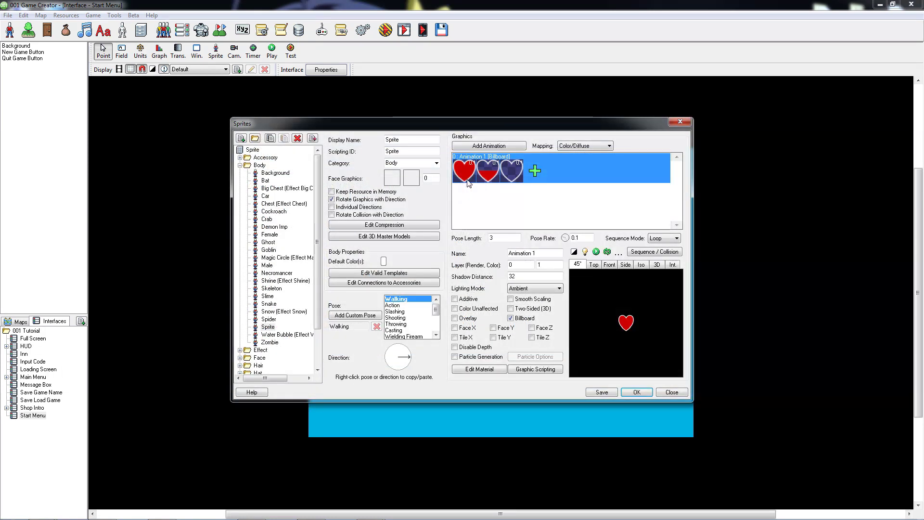
left_click(473, 182)
left_click(489, 182)
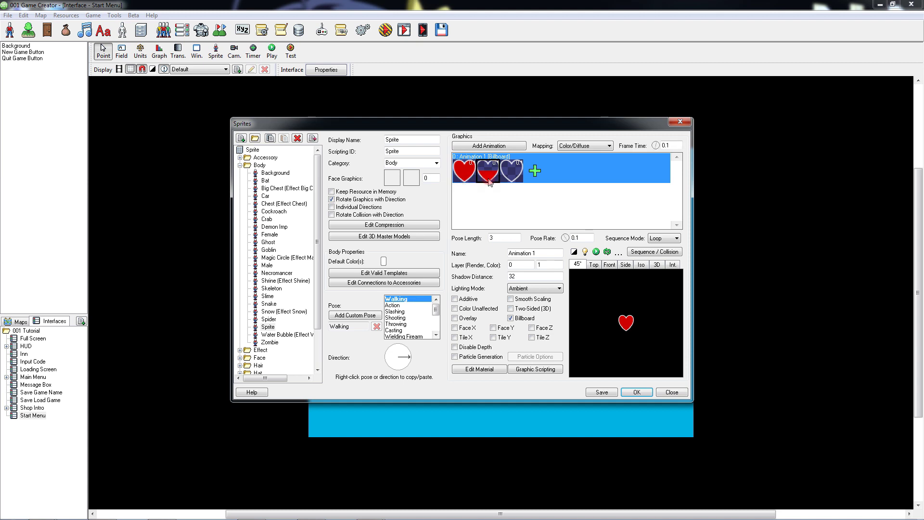
left_click(512, 182)
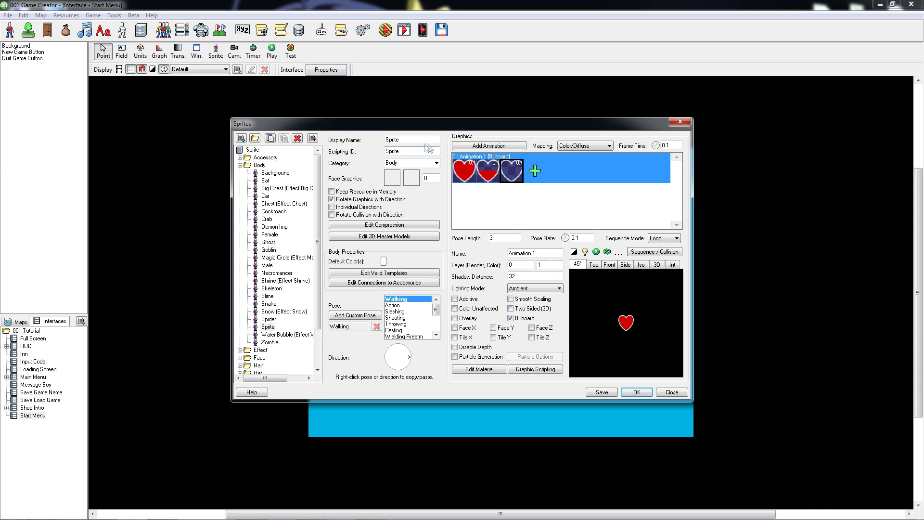
Set the new sprite's display name to Heart and confirm the sprite changes
left_click_drag(426, 141, 354, 140)
type("Heart")
left_click(636, 393)
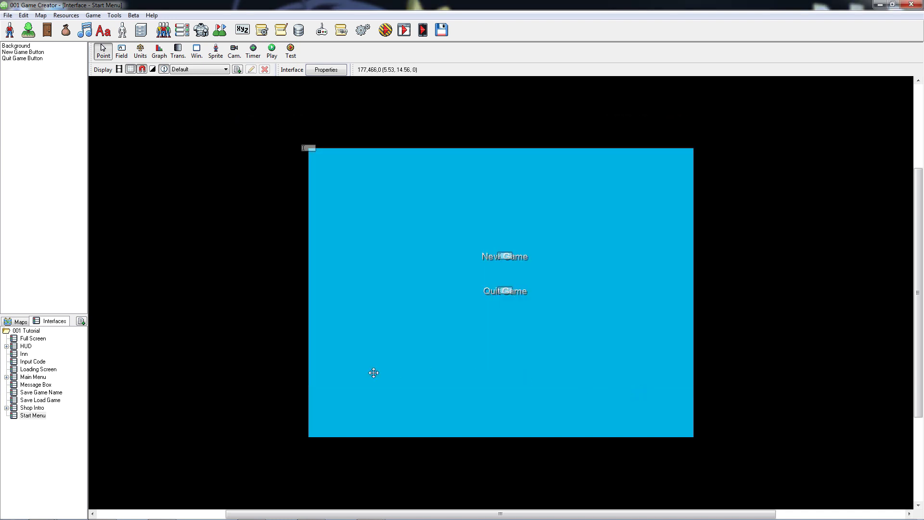
In the HUD interface, set the hp field's behavior to Units with fractions and empties shown Through Effect Frames
double_click(26, 346)
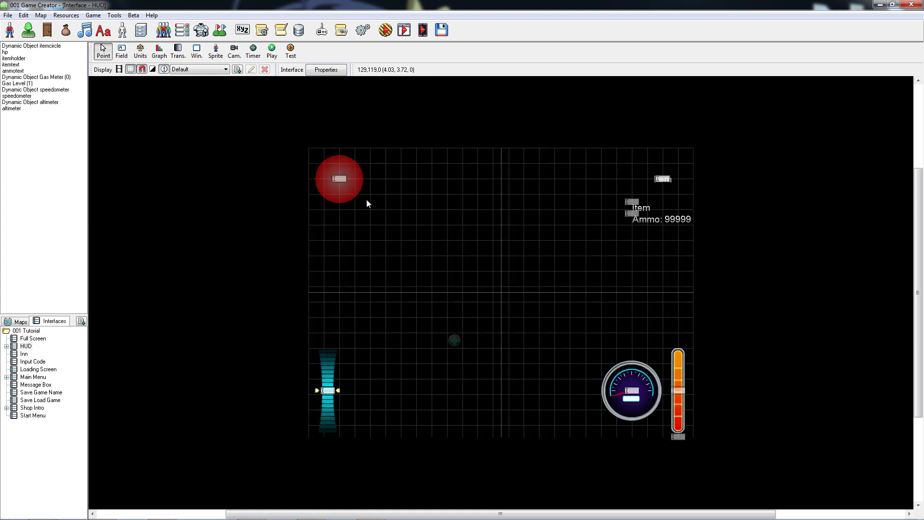
double_click(346, 181)
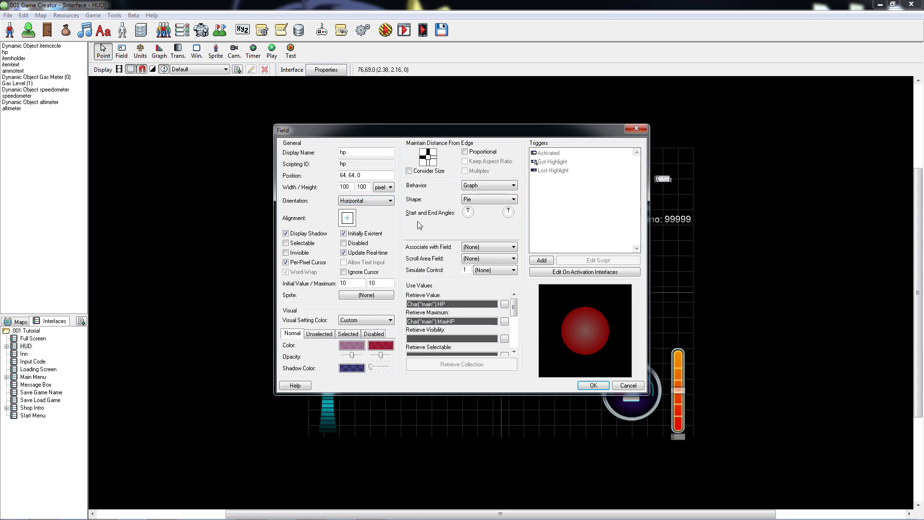
left_click(489, 185)
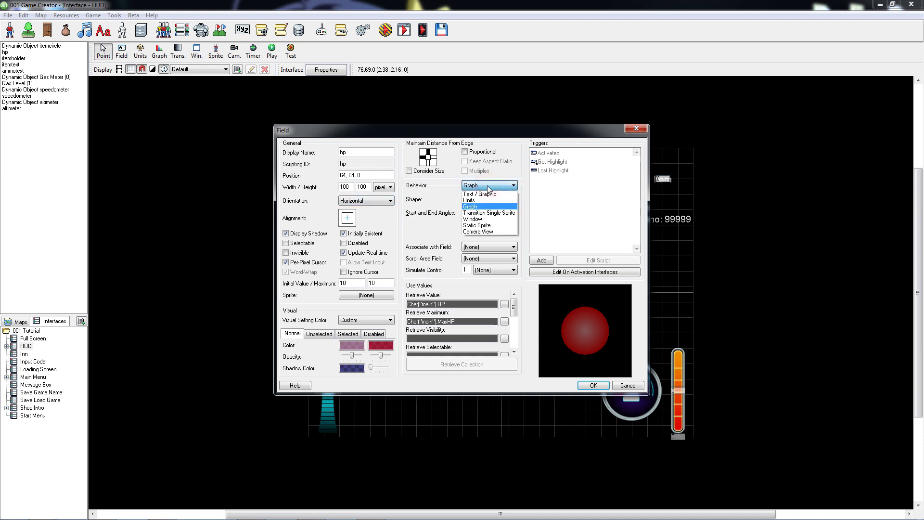
left_click(488, 204)
left_click(488, 202)
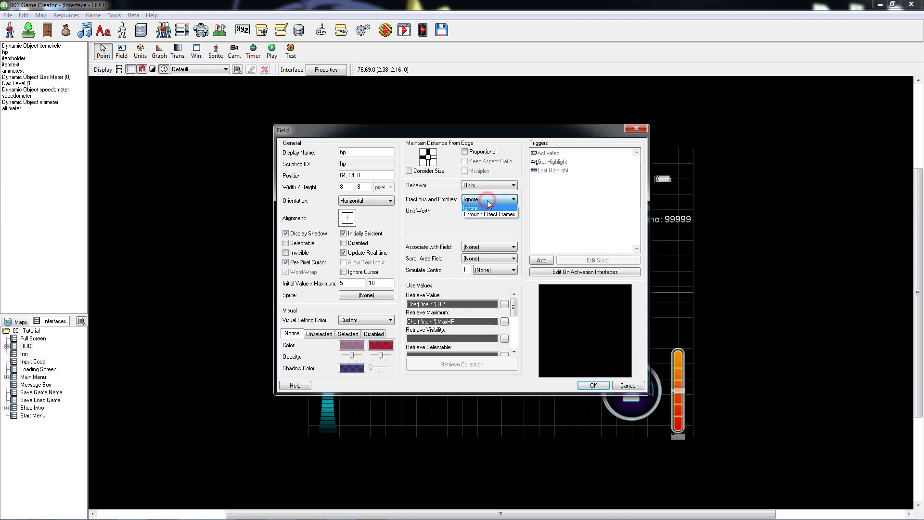
left_click(489, 214)
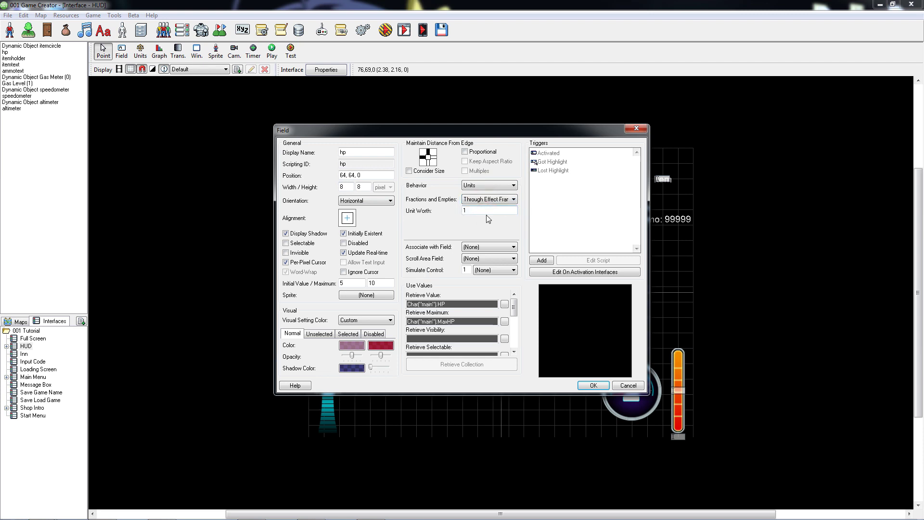
Assign the Heart sprite from the Body resources to the hp field and set its width and height to 10
left_click(366, 295)
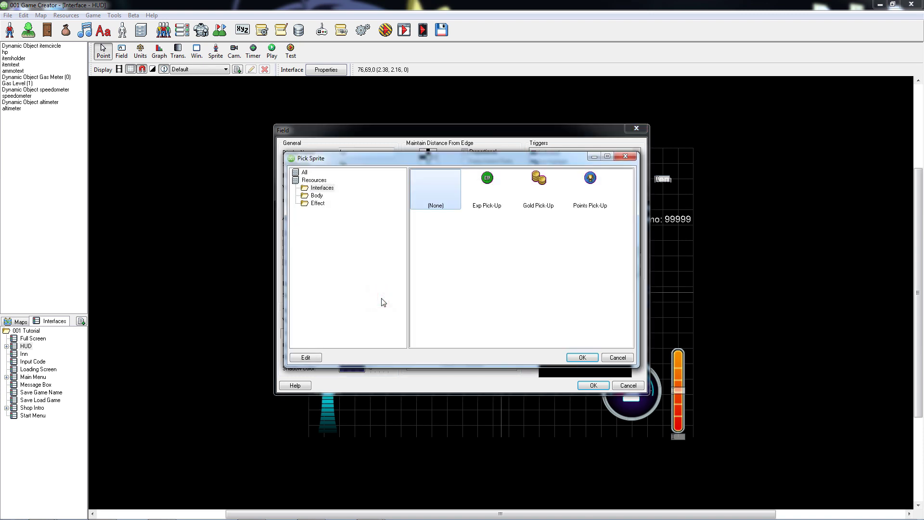
left_click(317, 195)
scroll(320, 198, "down", 5)
left_click(436, 265)
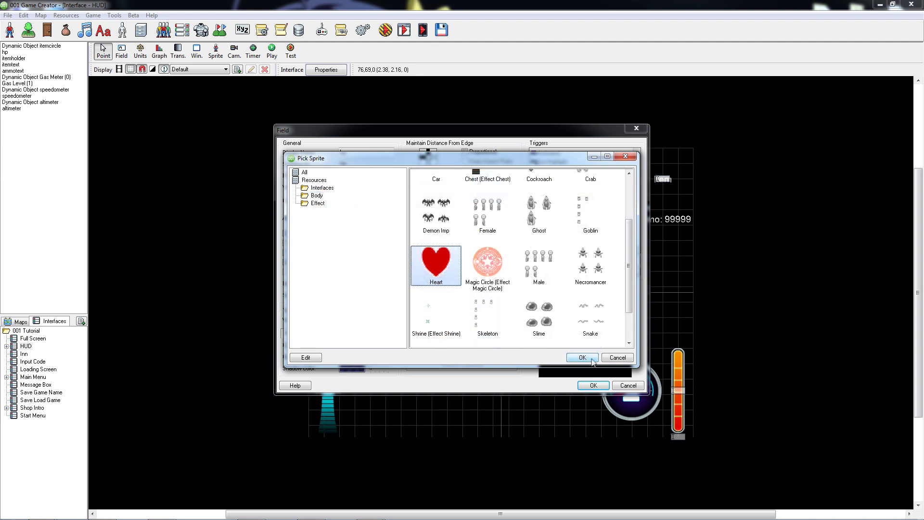
left_click(592, 359)
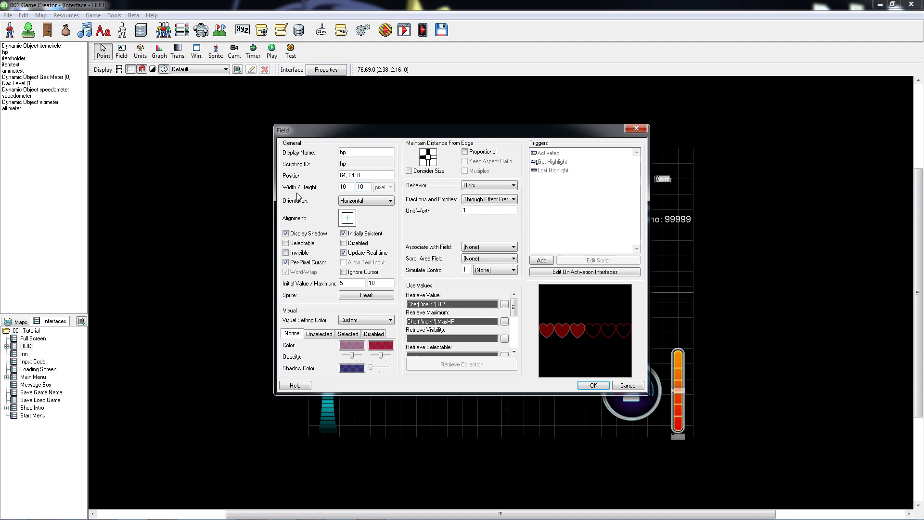
Set the hp field's visual setting color to Border and its initial value to 4.5, and confirm the field changes
left_click(391, 320)
left_click(387, 342)
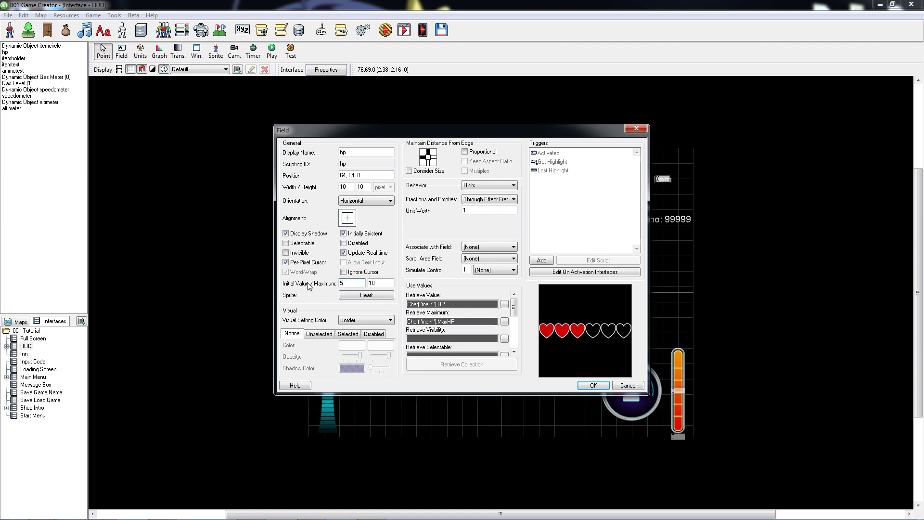
key("BackSpace")
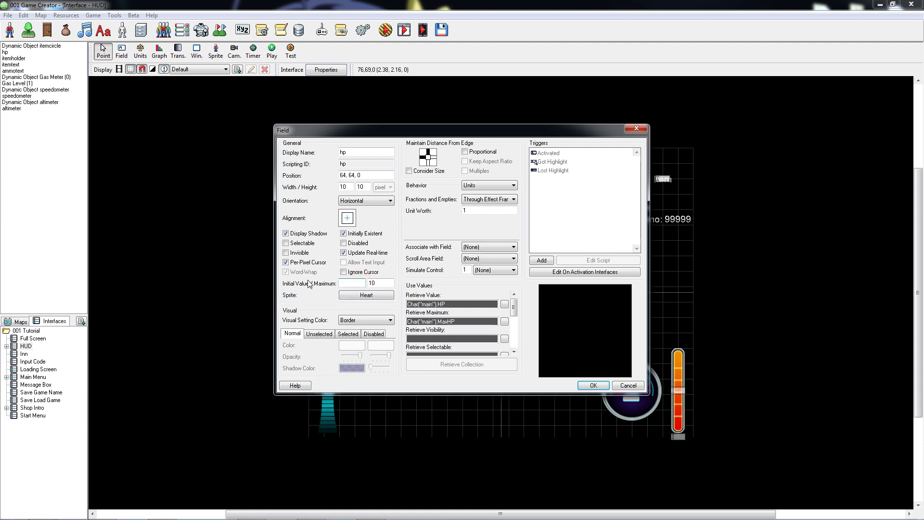
type("4.5")
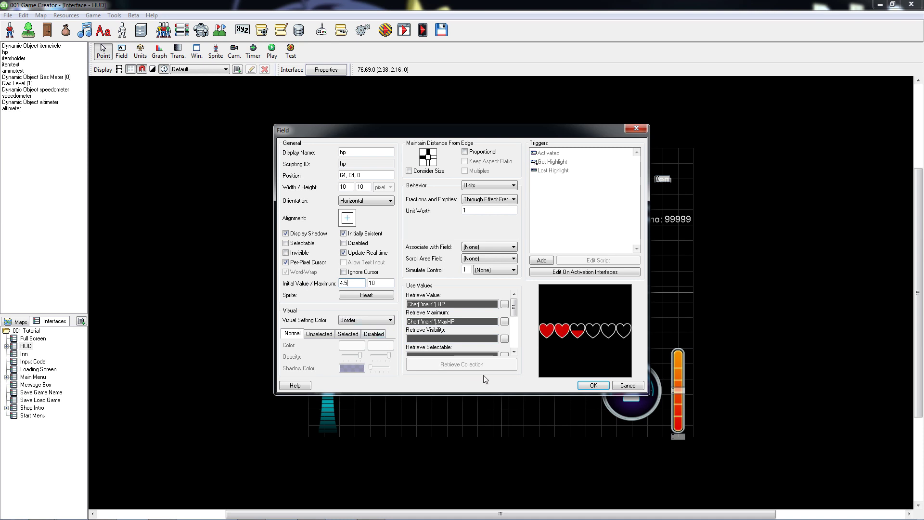
left_click(594, 385)
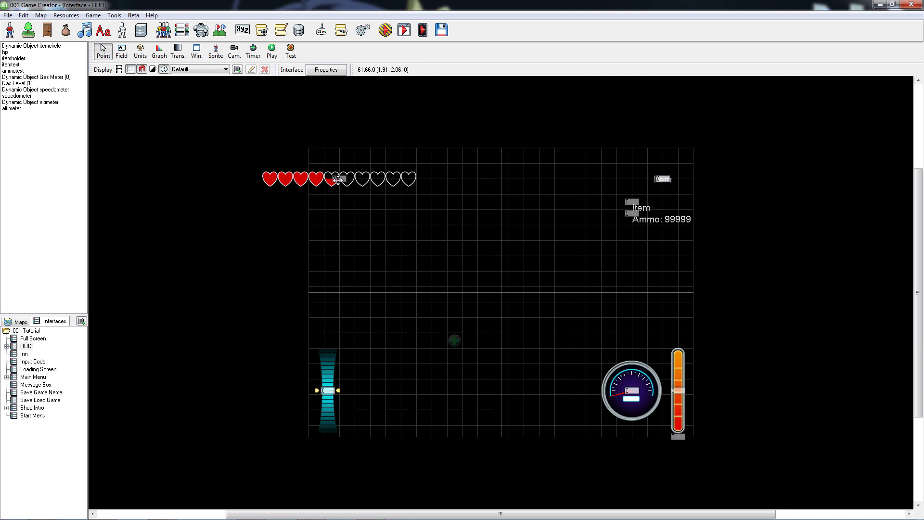
Move the row of hearts fully inside the HUD area, to about 184, 63, and test a new game with no emulation
left_click_drag(338, 179, 395, 177)
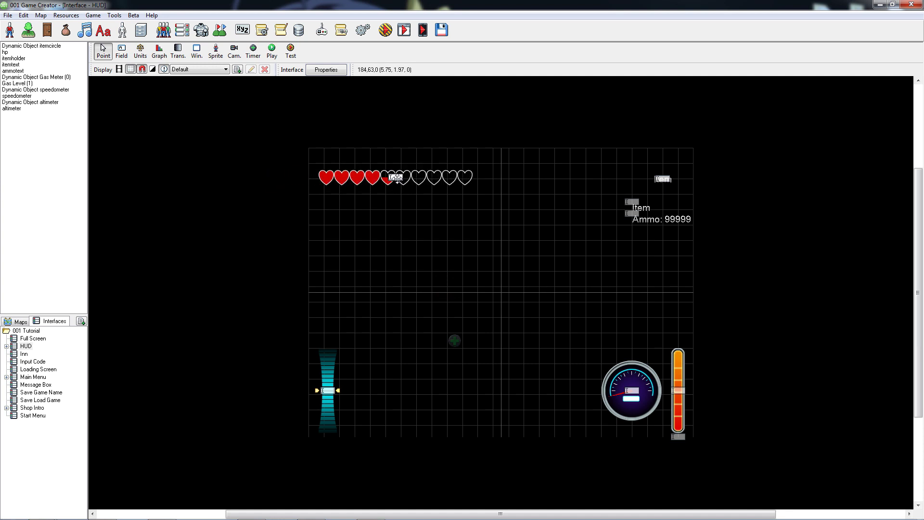
left_click(387, 34)
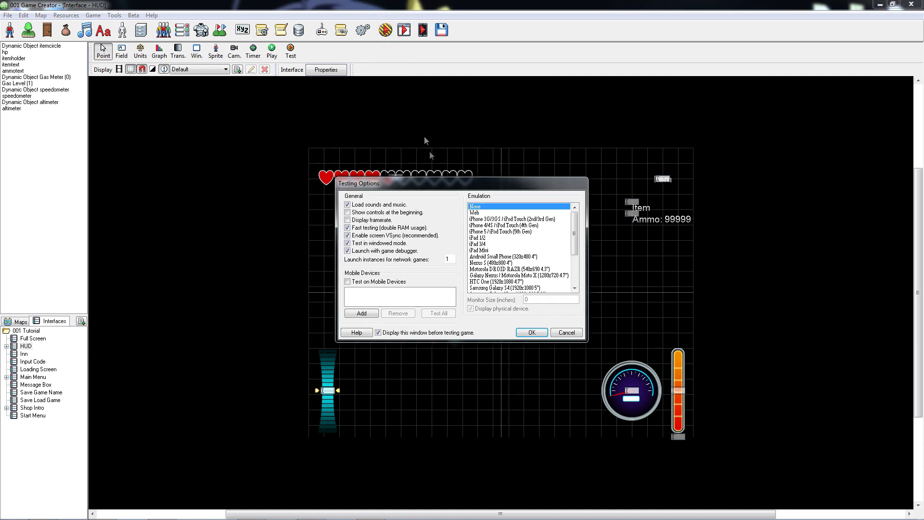
left_click(531, 332)
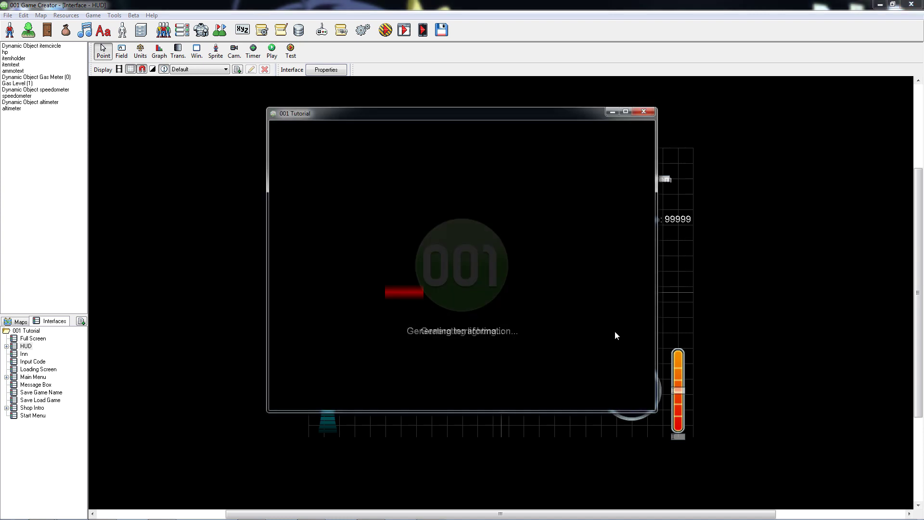
left_click(478, 228)
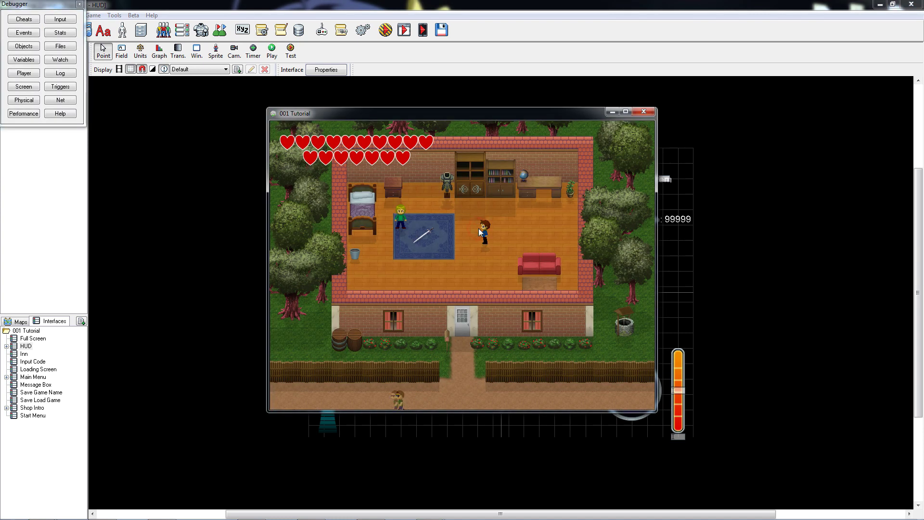